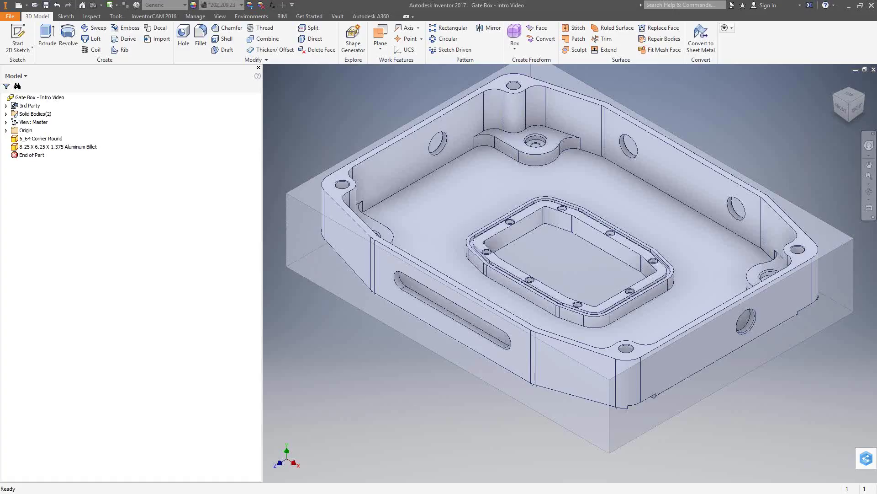
List the new CAM part types (Milling, Turning, Mill-Turn, Wire EDM) from the InventorCAM 2016 tab.
left_click(146, 15)
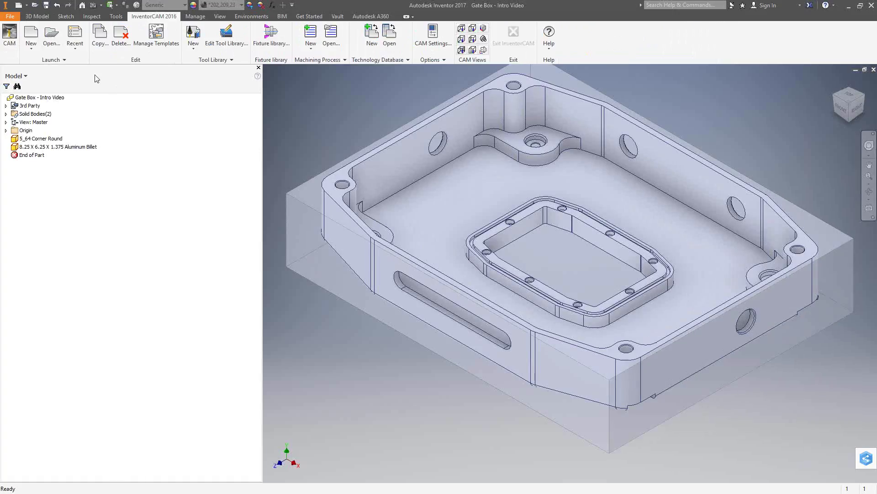
left_click(34, 48)
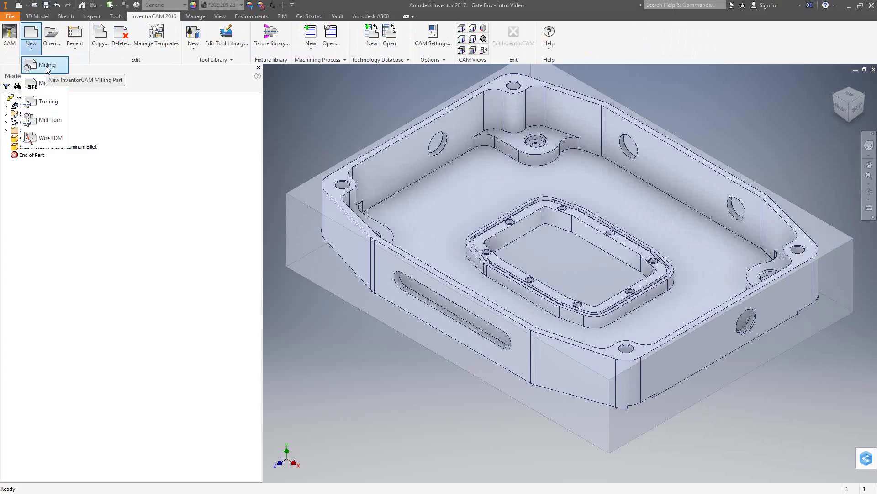
Choose Milling to open the New Milling Part dialog for Gate Box - Intro Video.
left_click(47, 66)
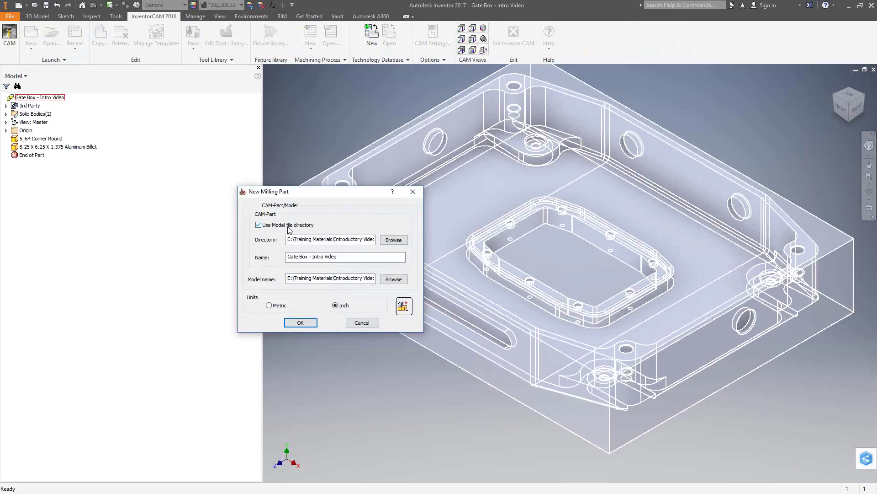
Try a different folder via Browse, cancel it, and leave Use Model file directory checked.
left_click(258, 225)
left_click(391, 240)
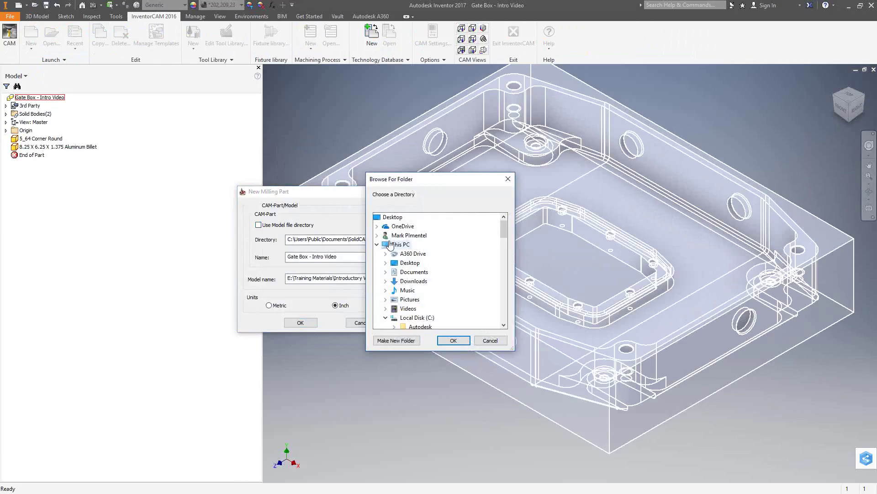
mouse_move(503, 229)
left_mouse_down()
mouse_move(504, 255)
mouse_move(496, 222)
left_mouse_up()
left_click(491, 341)
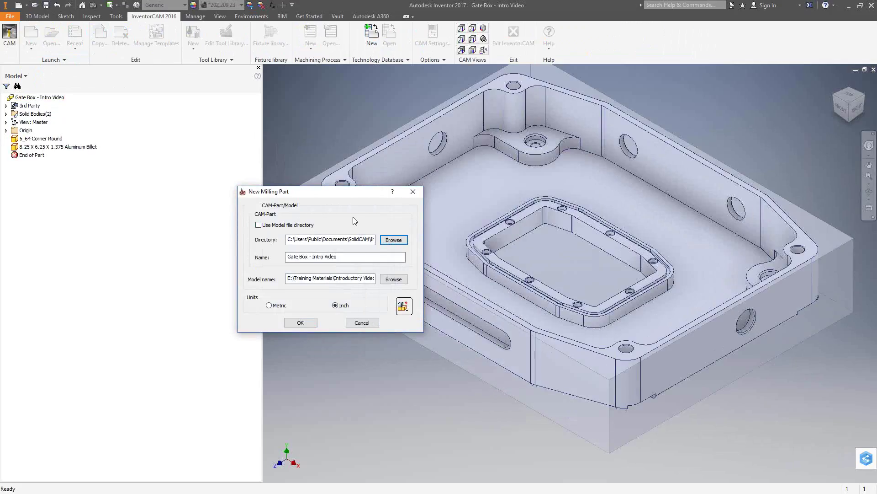
left_click(259, 225)
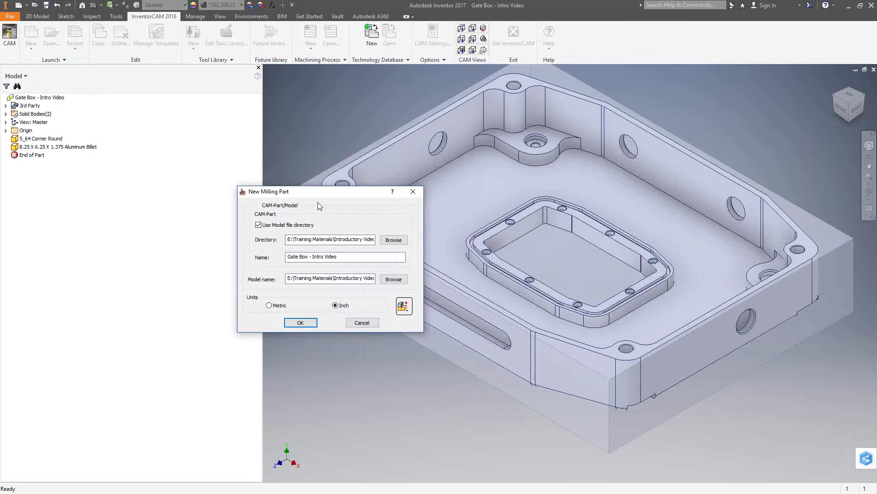
left_click(259, 225)
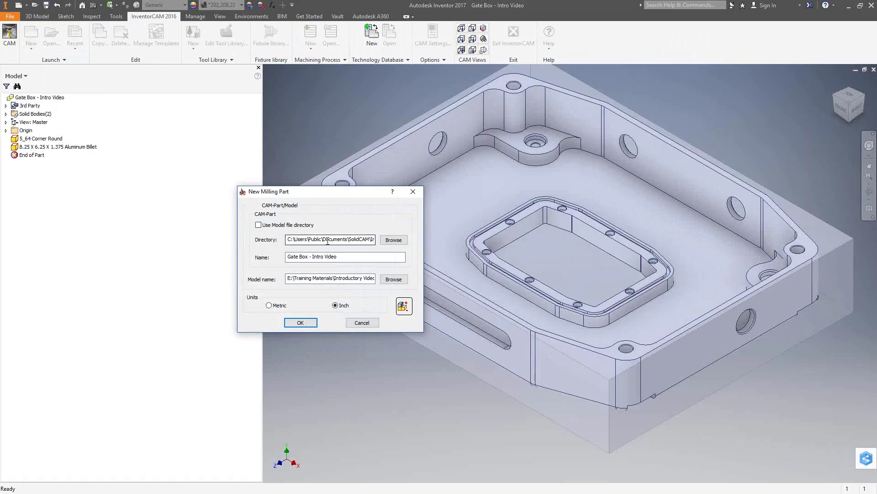
left_click(272, 224)
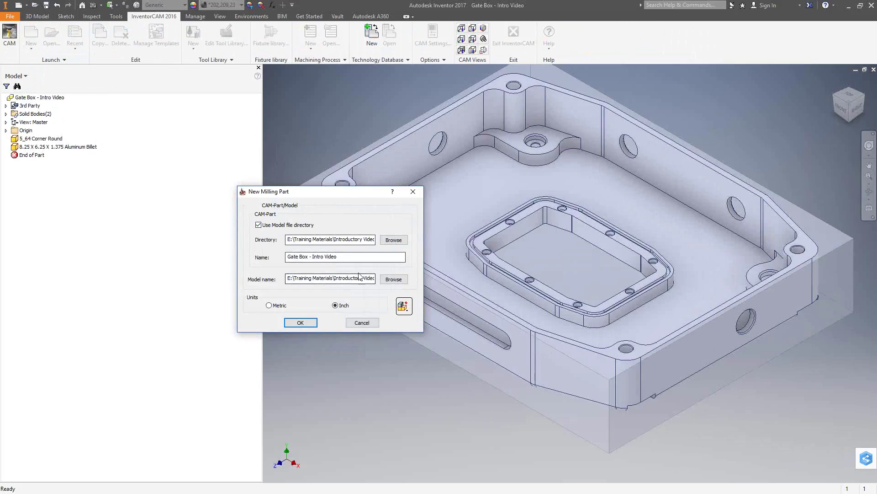
left_click(351, 257)
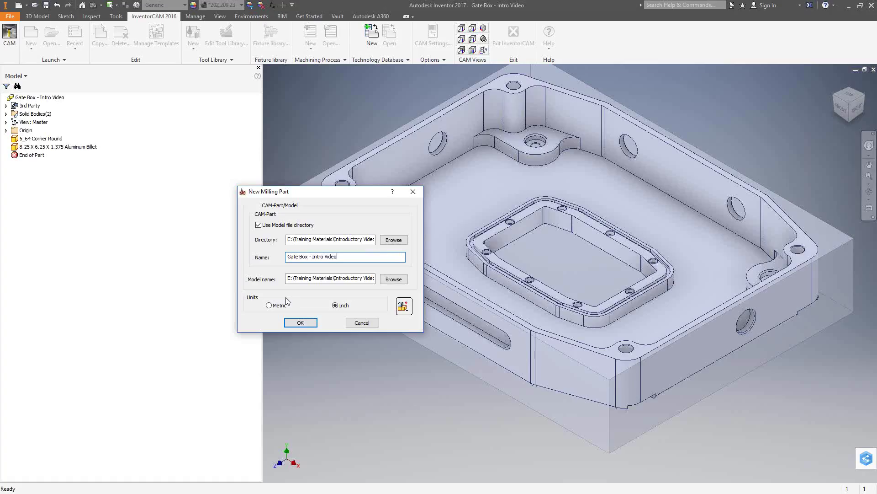
Create the Gate Box milling part, maximize its window and return the model to Home view.
left_click(300, 323)
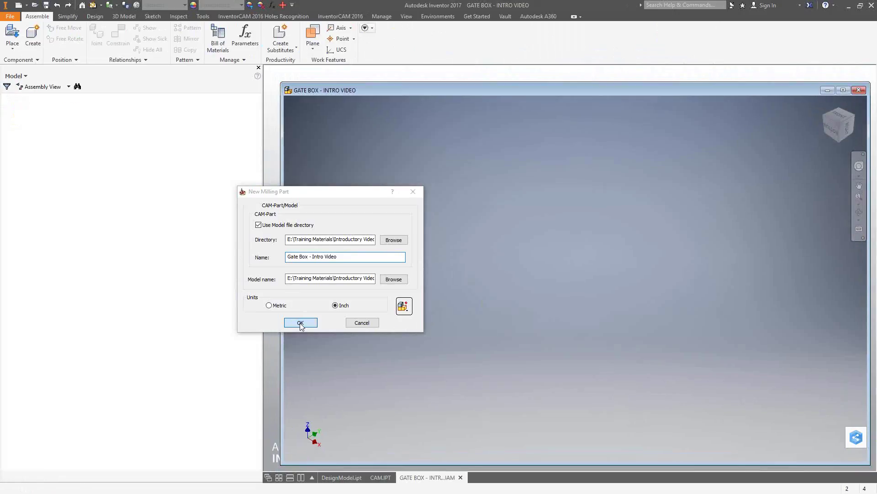
left_click(300, 323)
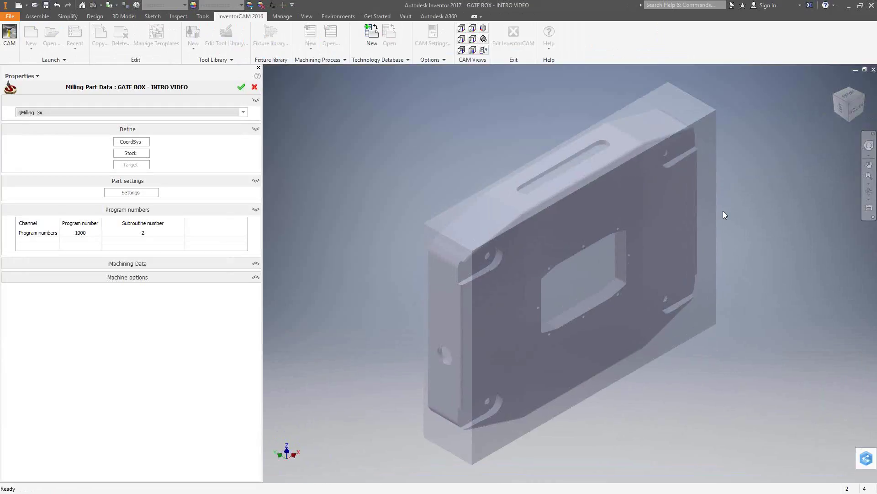
middle_click_drag(510, 220, 555, 232, "shift")
key("F6")
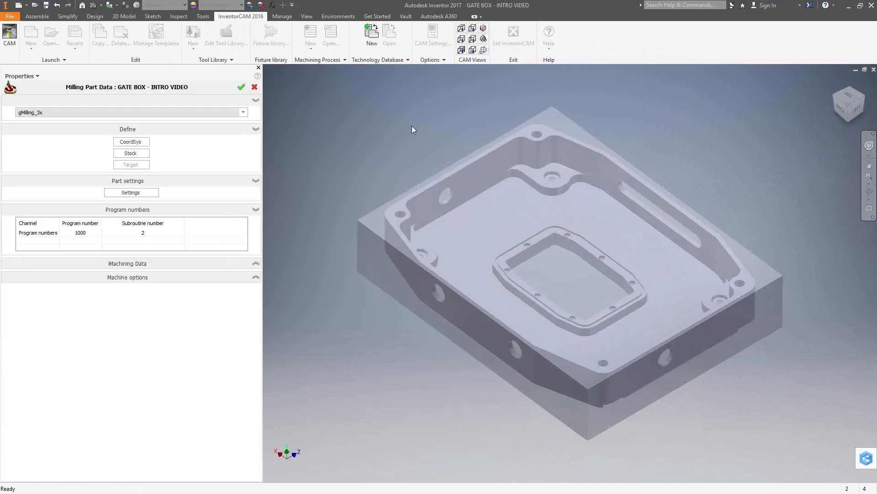
Expand the gMilling_3x machine list in Milling Part Data.
left_click(241, 114)
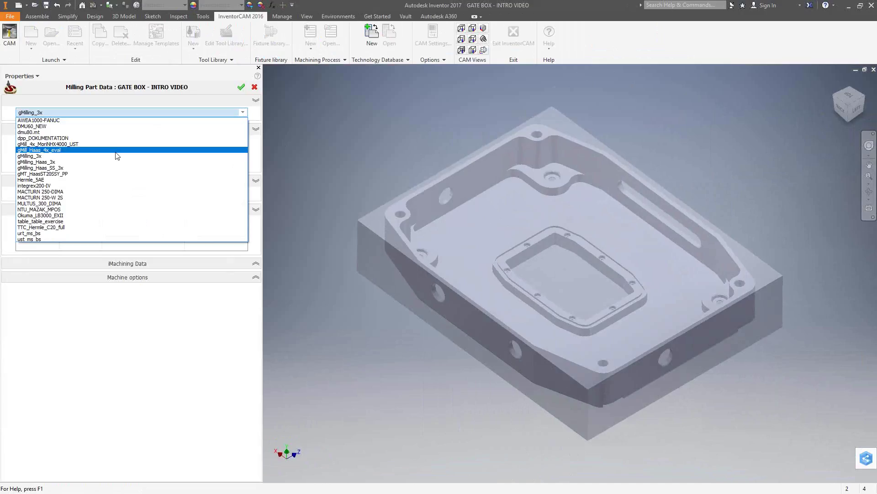
Select gMilling_Haas_SS_3x as the machine, then start the CoordSys definition under Define.
left_click(61, 168)
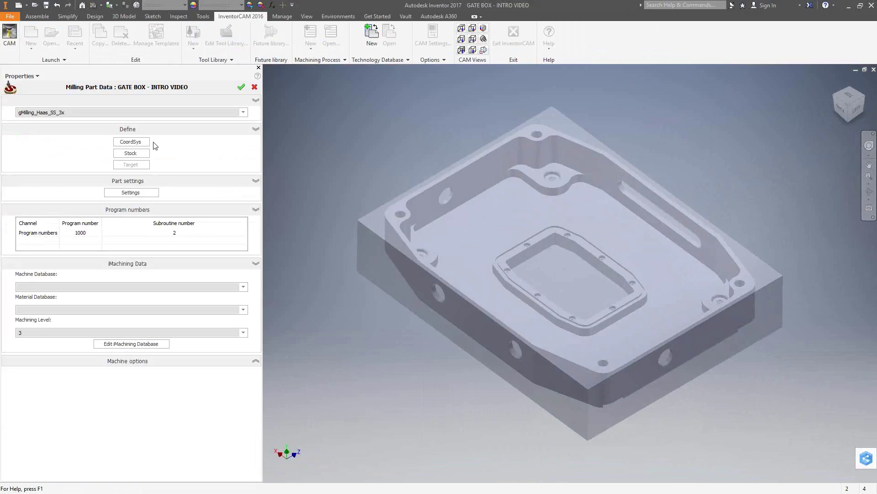
left_click(139, 143)
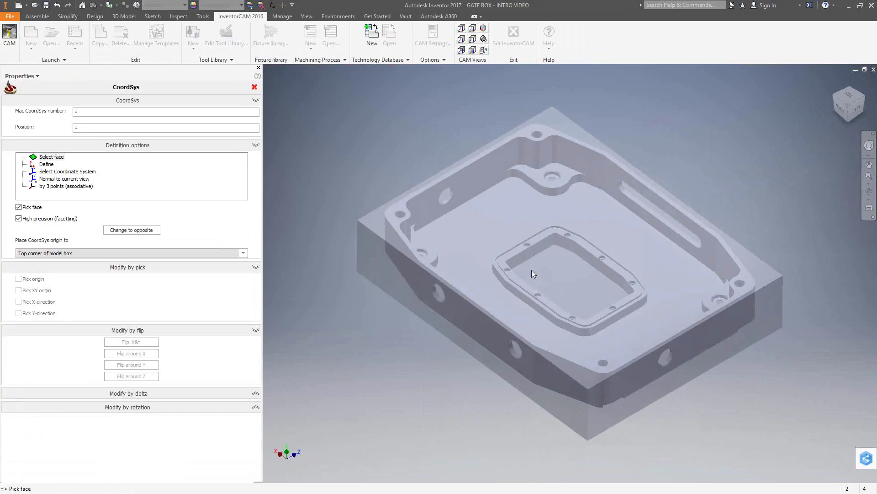
Place CoordSys 1 on the gate box's top face, origin at the model box's top corner.
left_click(518, 235)
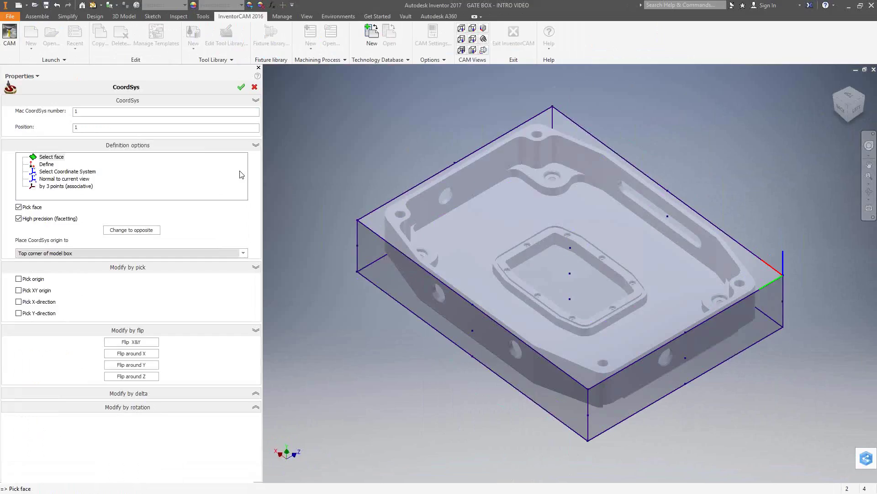
Return to Milling Part Data, then reopen the CoordSys definition panel.
left_click(254, 87)
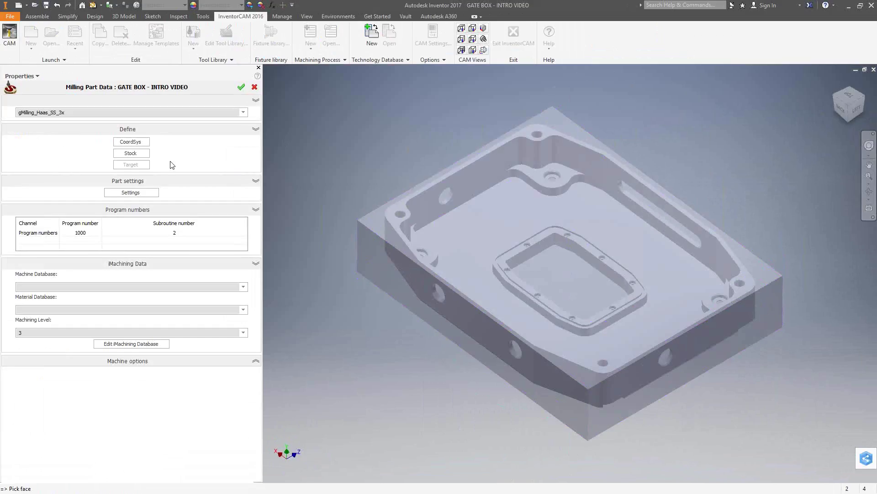
left_click(132, 142)
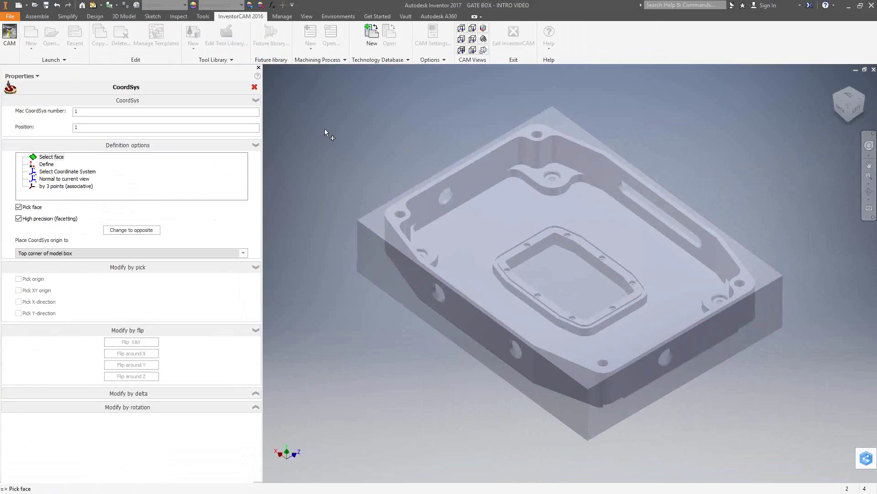
Define CoordSys by 3 points (associative): left-corner origin, front-bottom corner for X, top corner for Y.
left_click(54, 186)
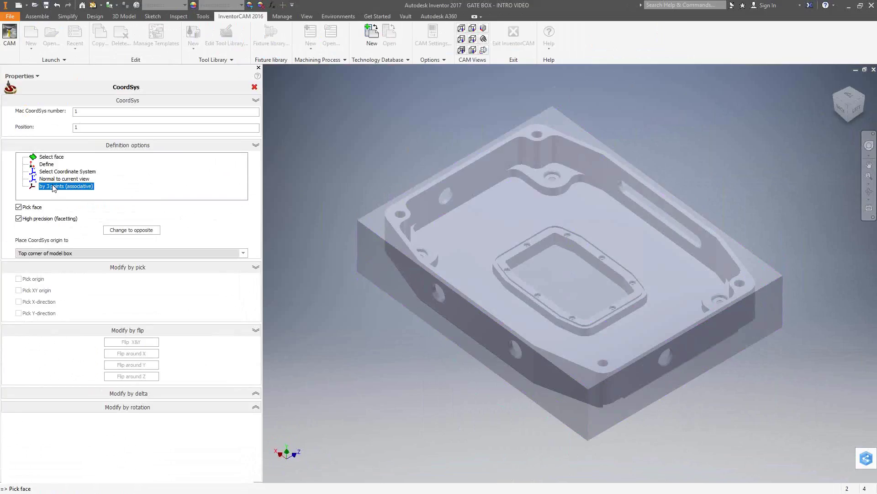
left_click(48, 165)
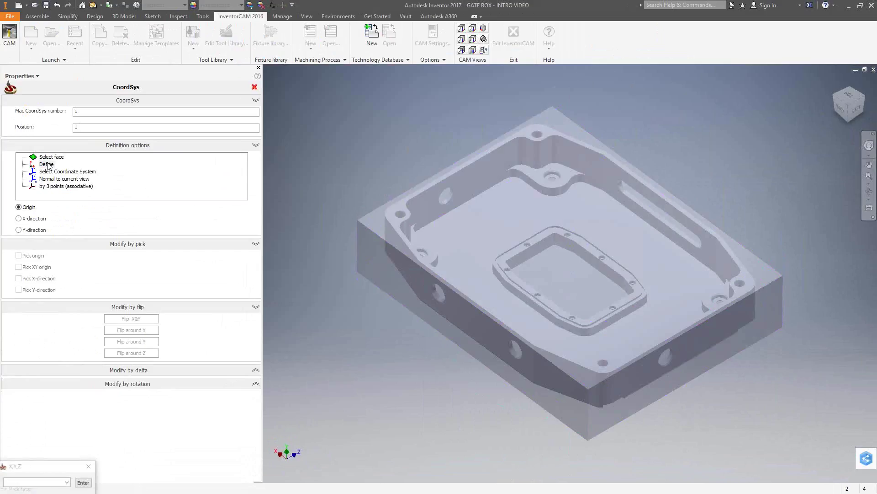
left_click(54, 186)
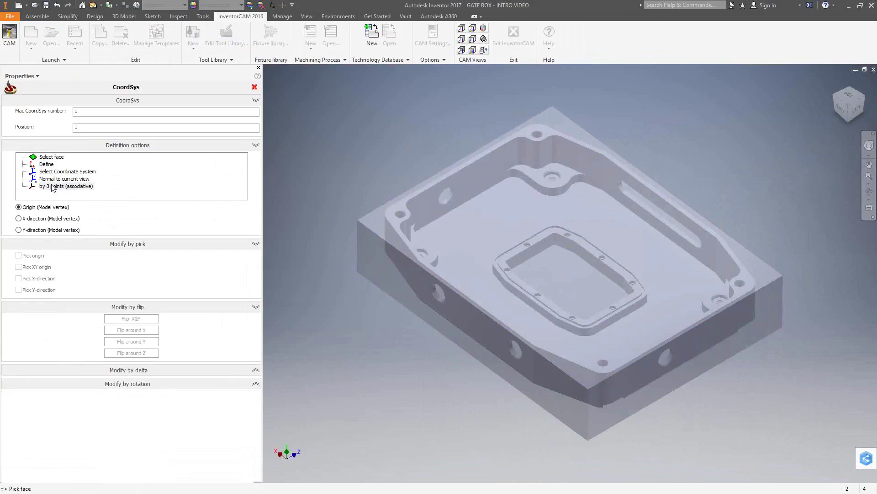
left_click(357, 219)
left_click(589, 389)
left_click(553, 106)
Set origin at the left corner, X along the front edge, Y along the top edge; then try Normal to current view.
left_click(46, 164)
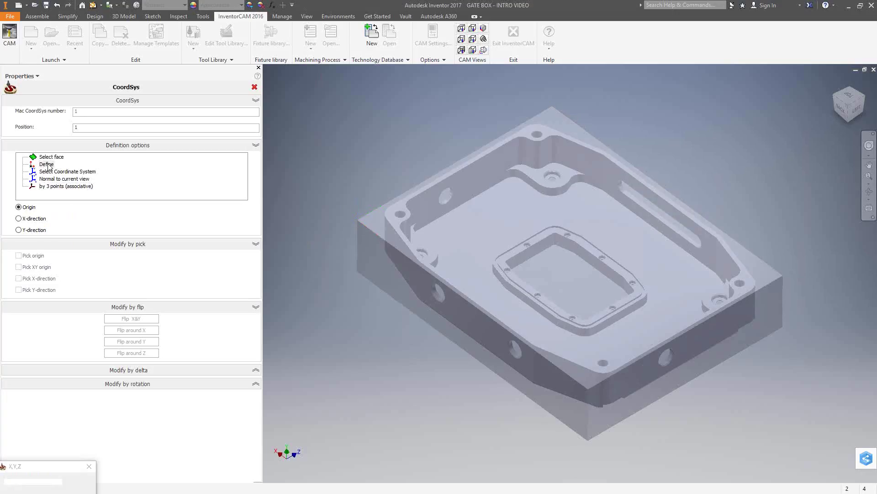
left_click(357, 221)
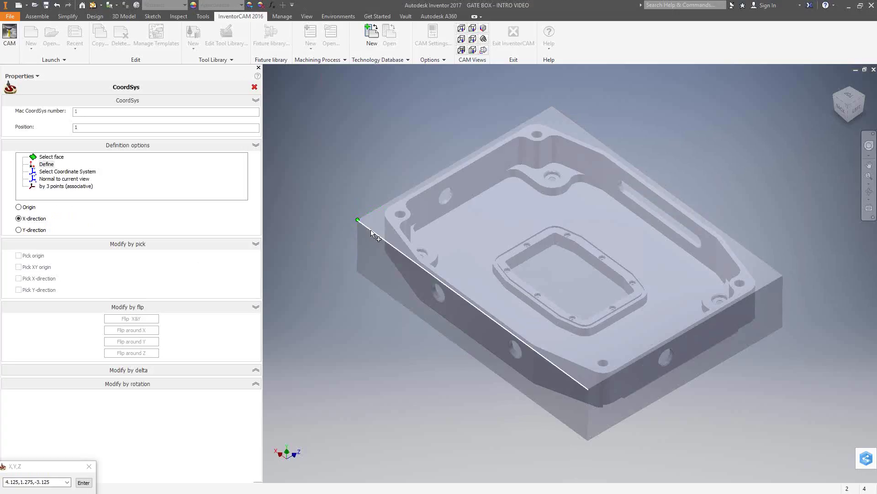
left_click(373, 234)
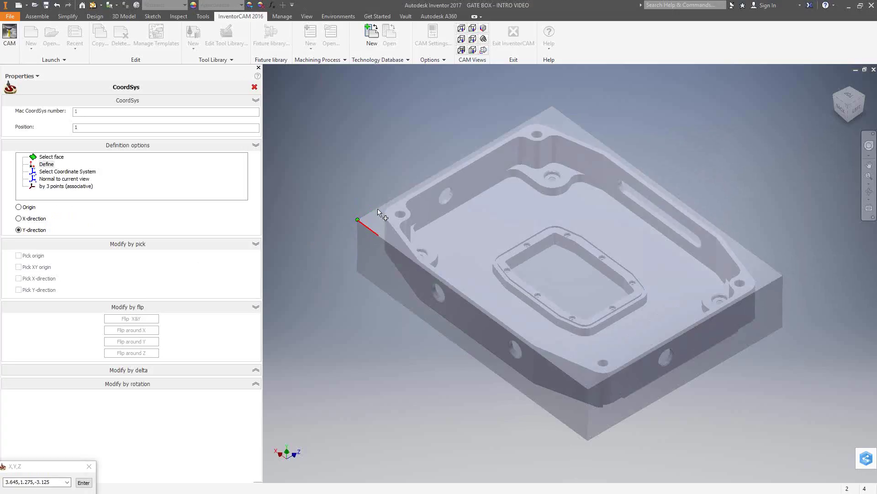
left_click(378, 211)
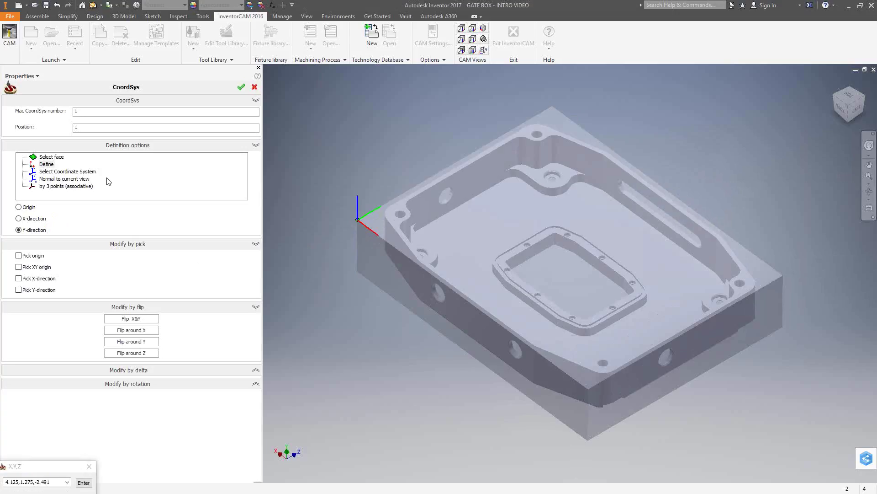
left_click(67, 179)
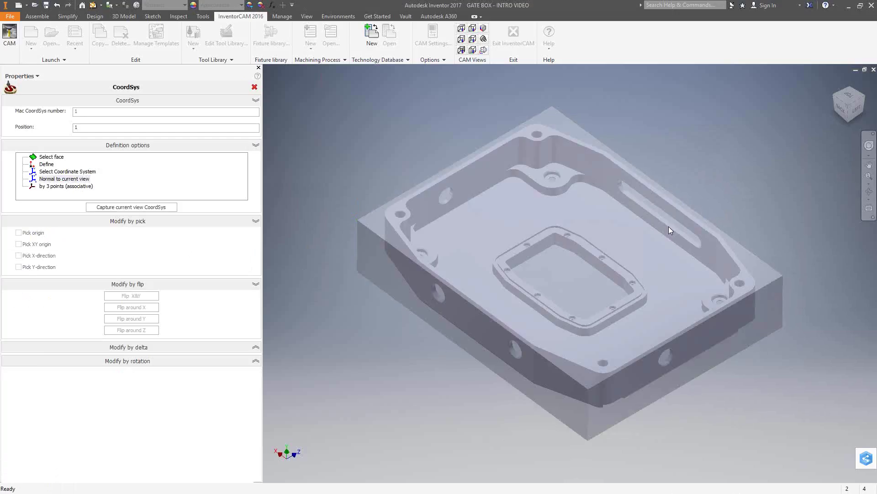
Free-orbit the gate box round to a side view for the CoordSys definition.
key("F4")
mouse_move(589, 297)
left_mouse_down()
mouse_move(599, 256)
mouse_move(560, 274)
left_mouse_up()
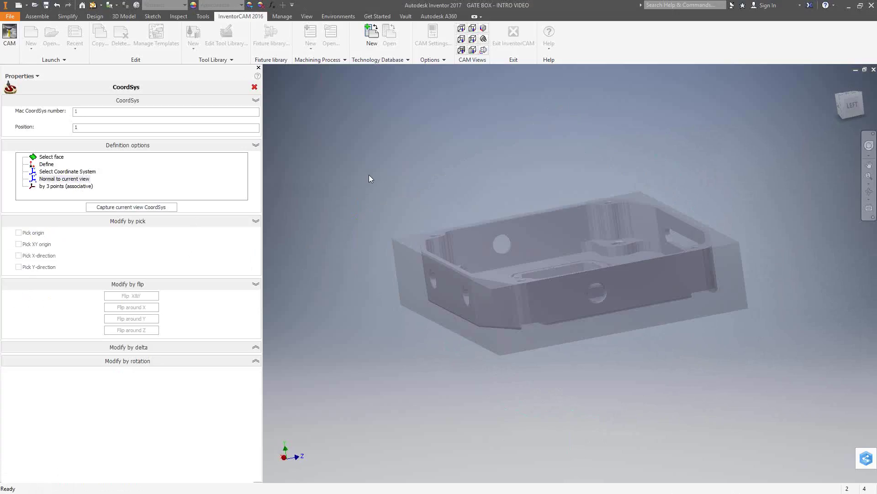
Try the YZ Plane as the coordinate system, then return to the Select face method.
left_click(56, 172)
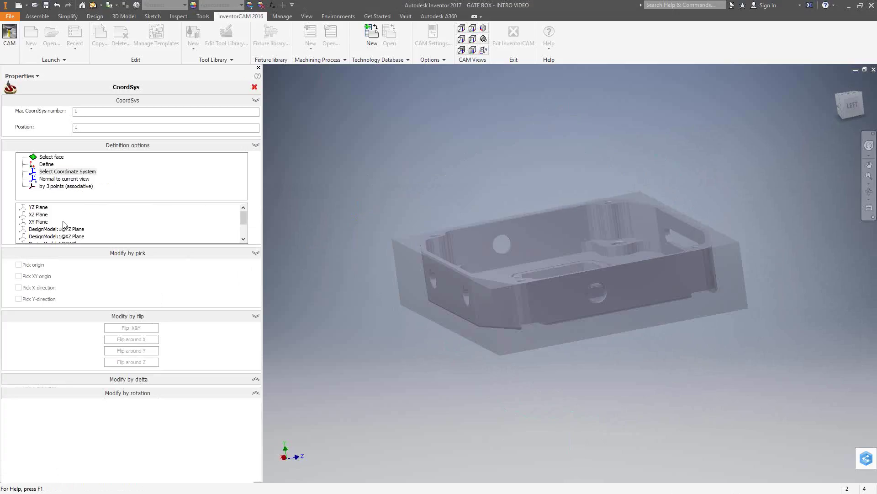
left_click(44, 208)
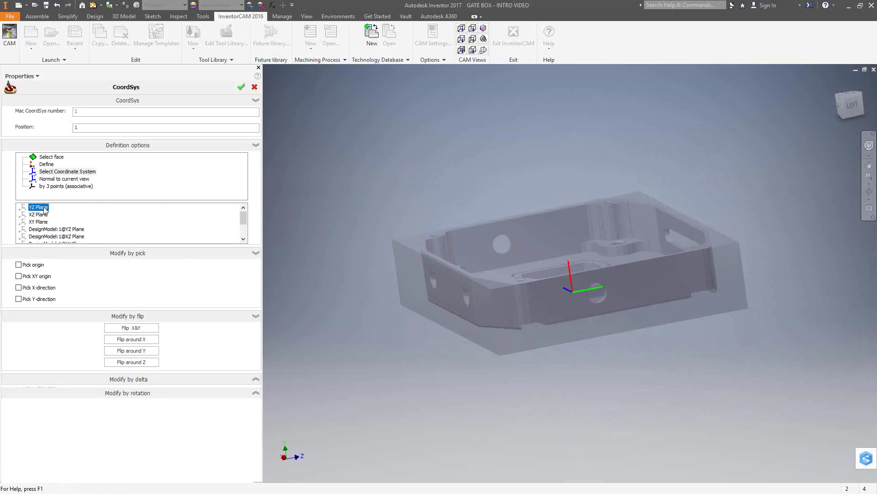
middle_click_drag(550, 298, 525, 285)
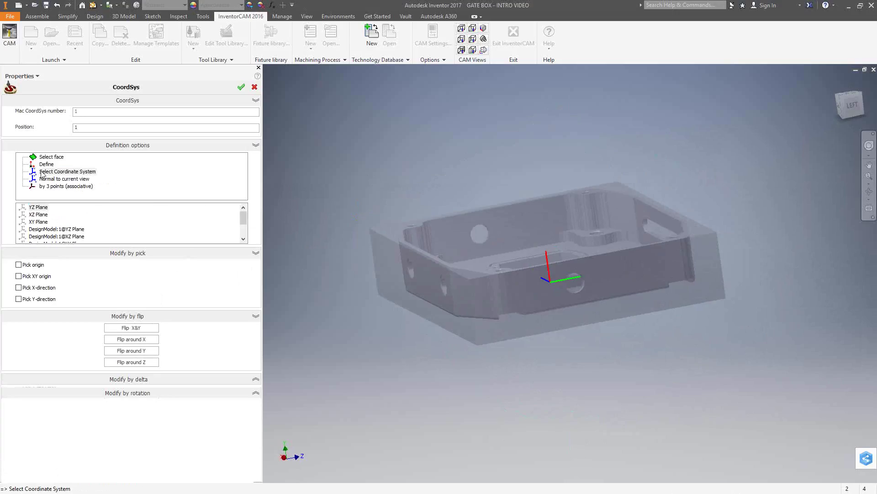
left_click(51, 158)
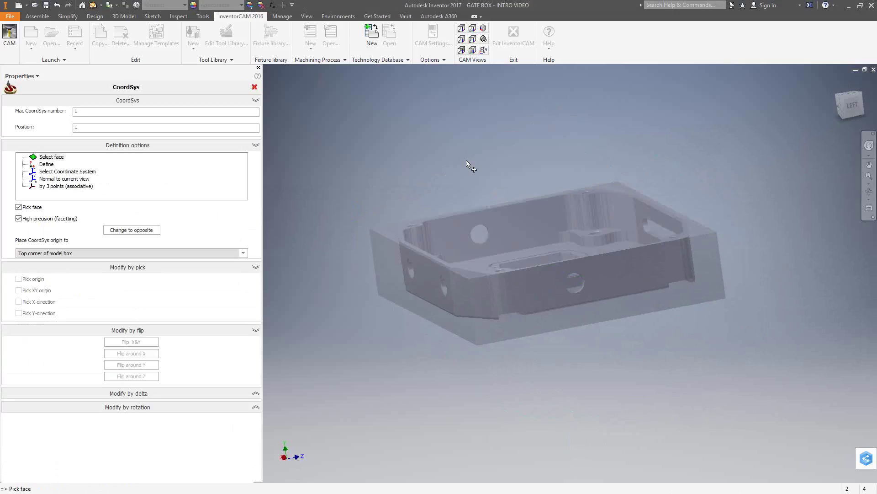
Rotate the part to its top face and keep the origin at 'Top corner of model box'.
middle_click_drag(470, 166, 522, 250, "shift")
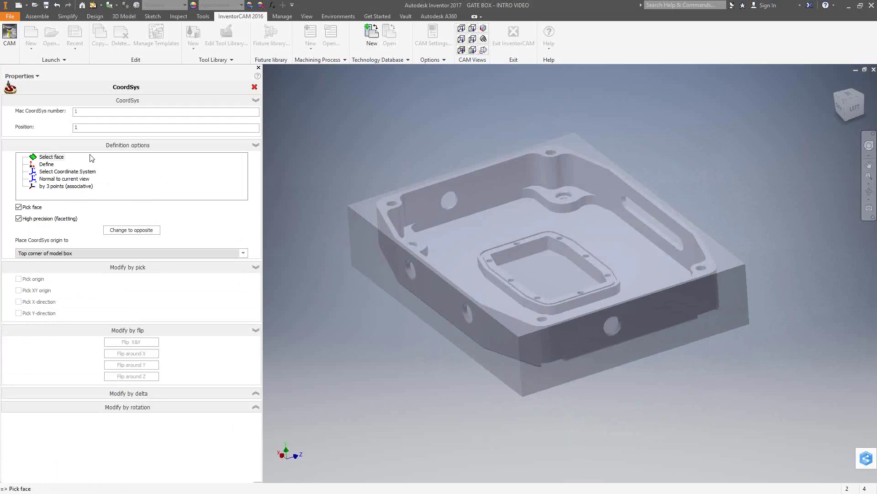
left_click(245, 254)
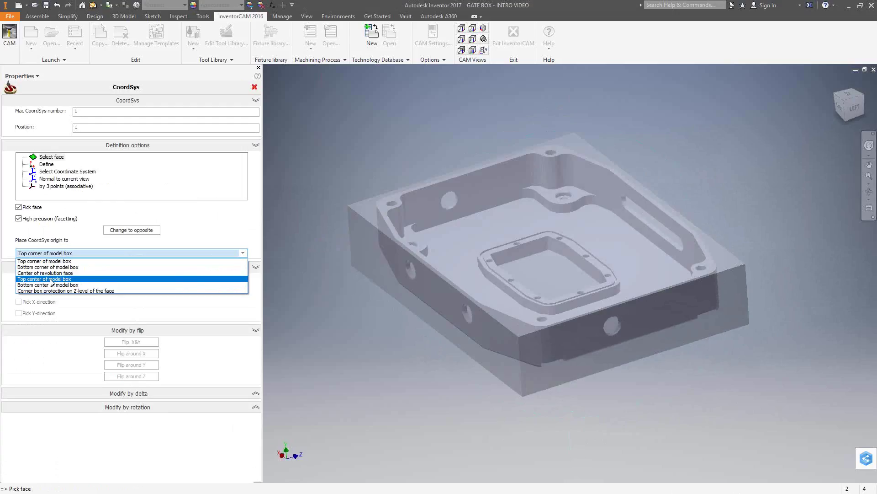
left_click(45, 261)
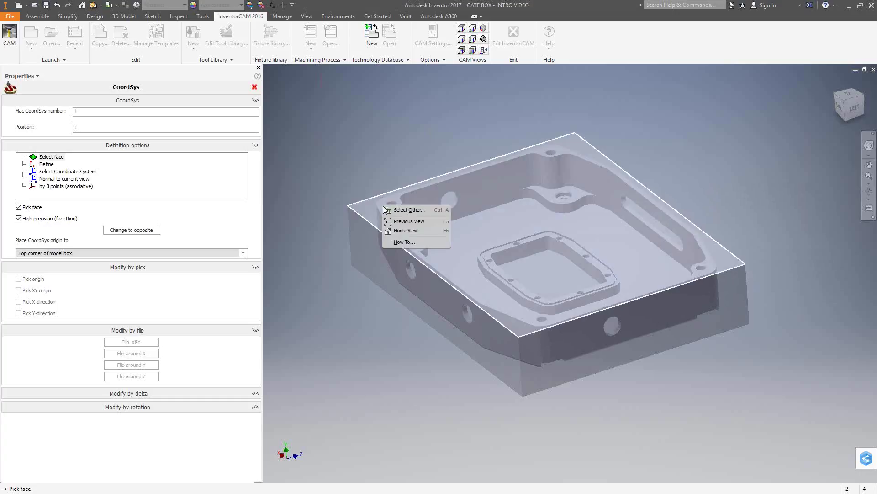
Use Select Other to pick the gate box's top face for the coordinate system.
left_click(396, 210)
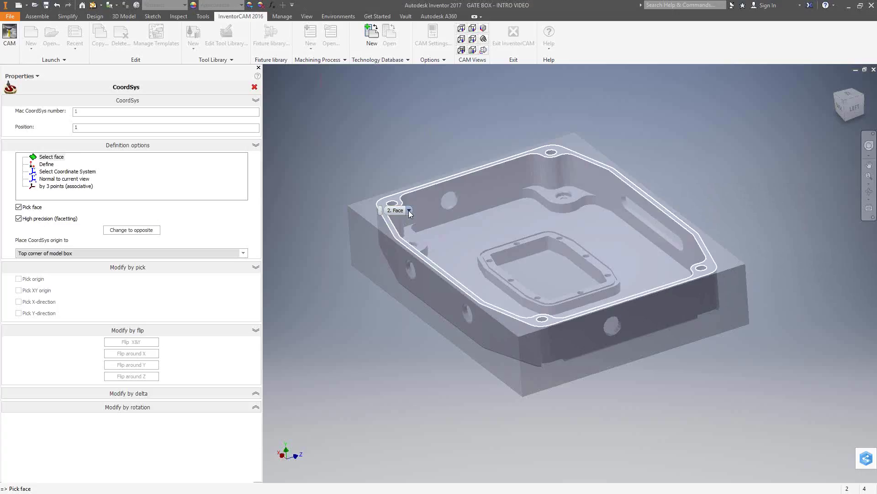
left_click(409, 210)
left_click(402, 228)
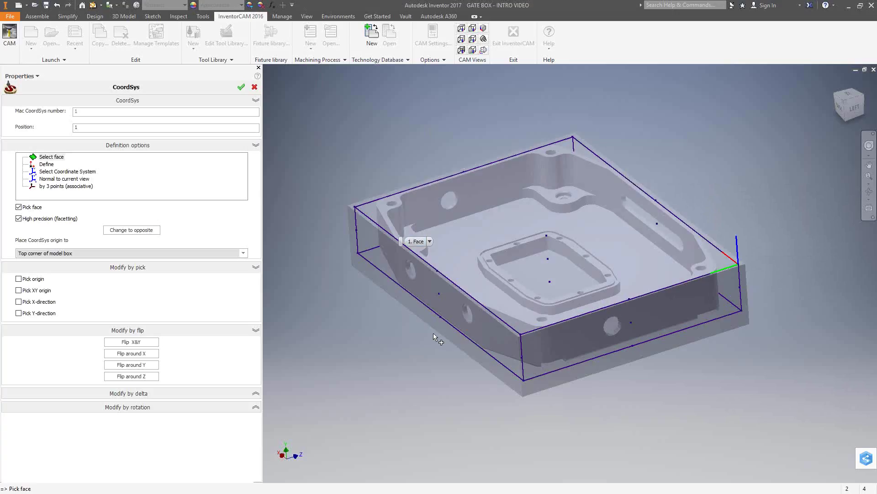
scroll(752, 284, "up", 3)
scroll(750, 280, "up", 3)
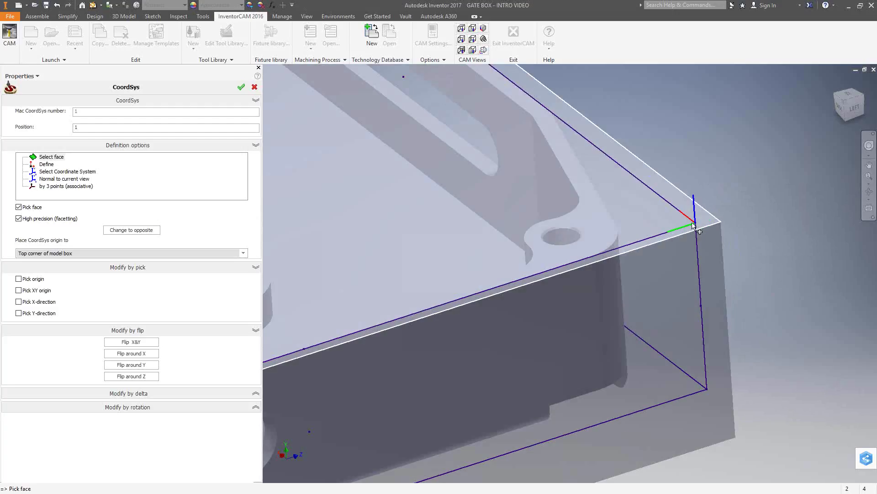
scroll(733, 252, "down", 5)
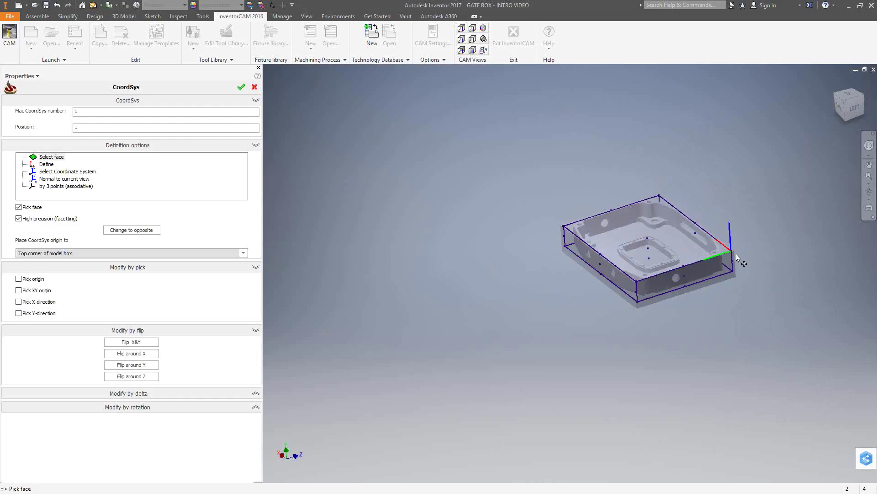
scroll(736, 254, "up", 2)
scroll(736, 251, "up", 3)
scroll(731, 247, "down", 2)
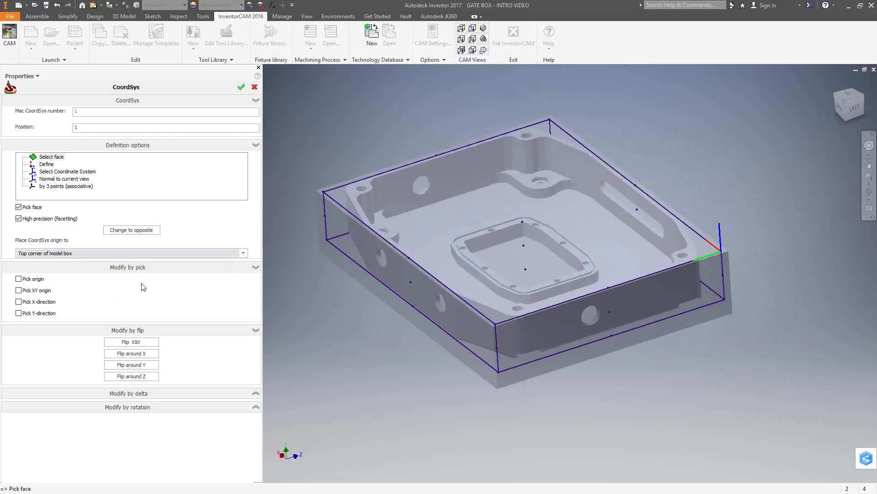
Pick the left top corner (4.000, 1.250, -3.000) as origin and flip the axes around Z.
left_click(19, 279)
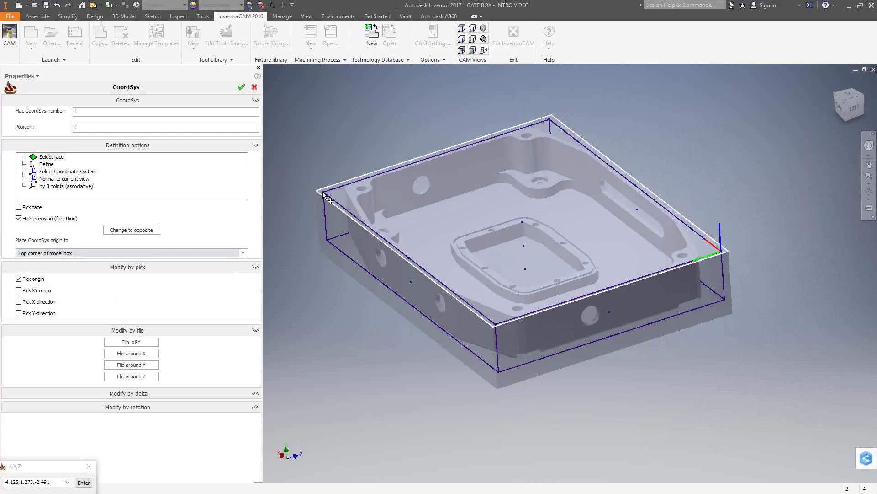
scroll(323, 194, "up", 5)
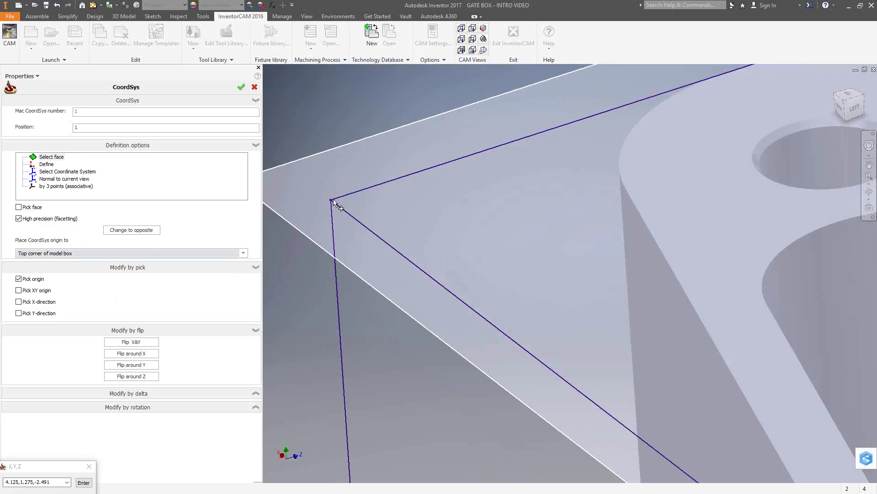
scroll(347, 281, "down", 3)
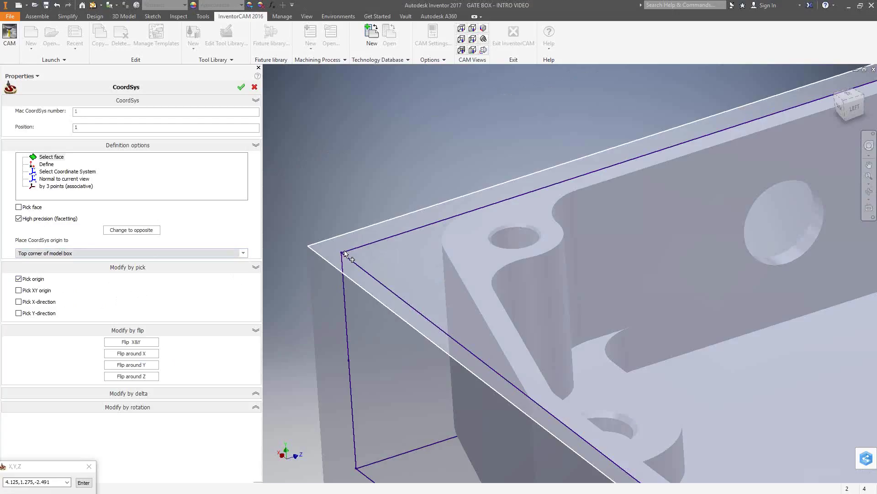
mouse_move(347, 256)
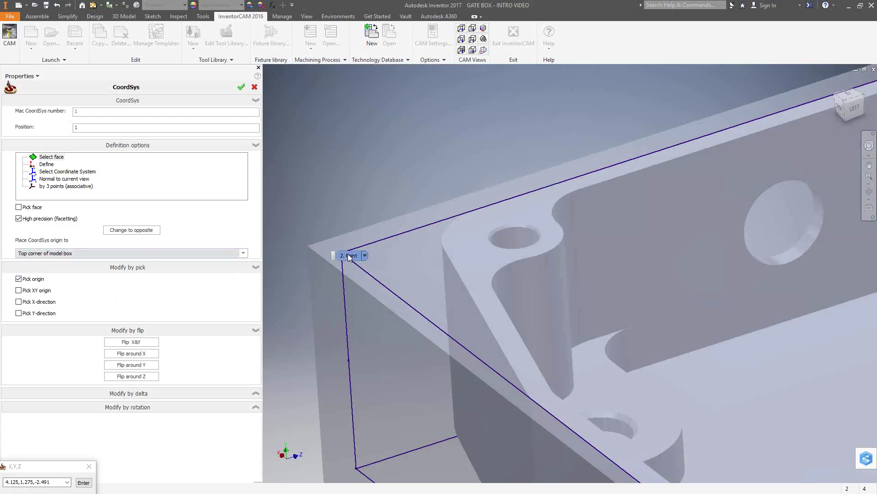
left_click(351, 254)
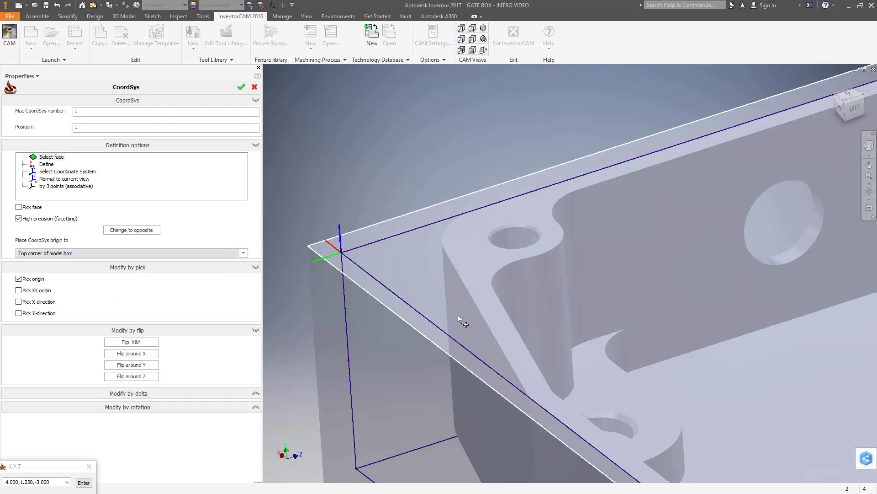
scroll(458, 315, "down", 5)
scroll(666, 384, "up", 4)
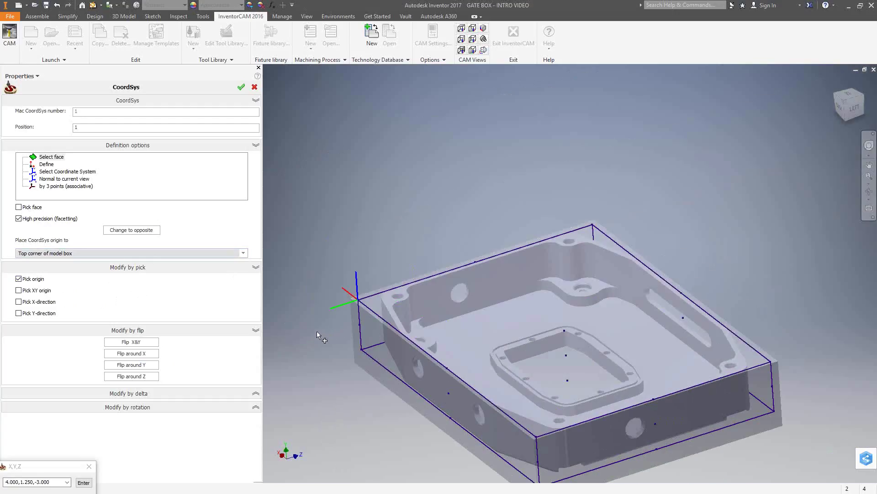
left_click(141, 379)
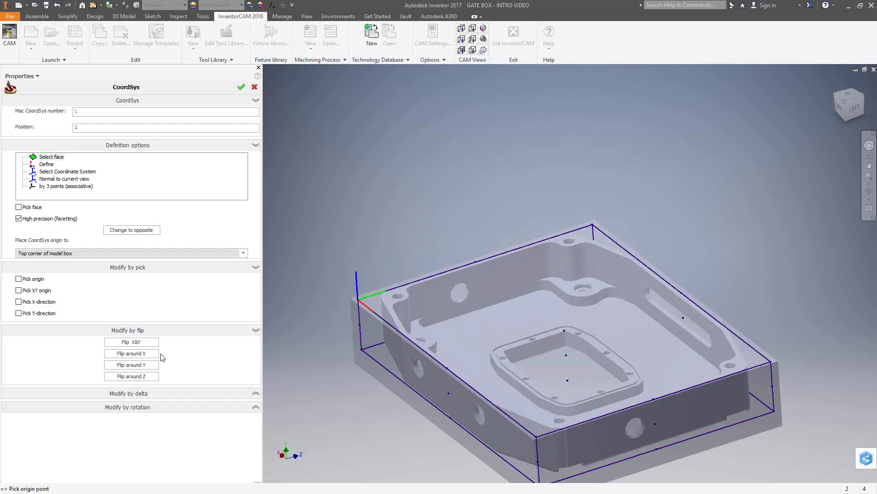
Return to face-based definition, click the part, then cancel the CoordSys definition.
left_click(51, 157)
left_click(378, 304)
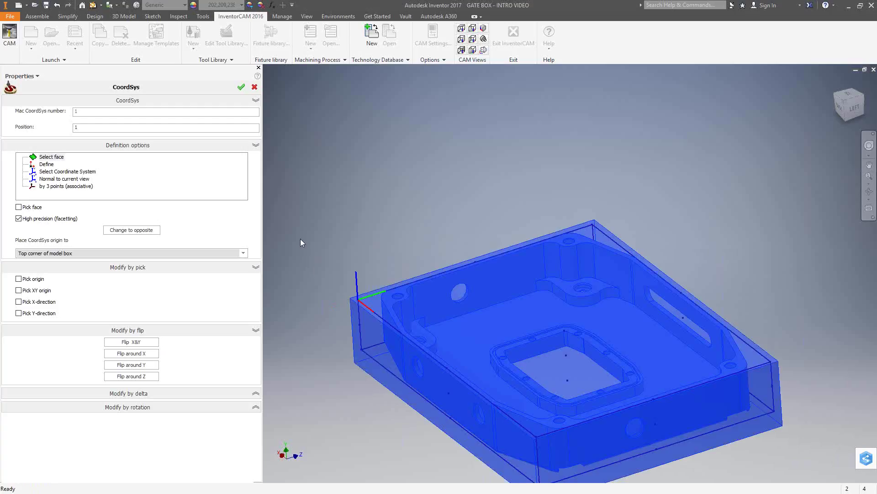
left_click(255, 87)
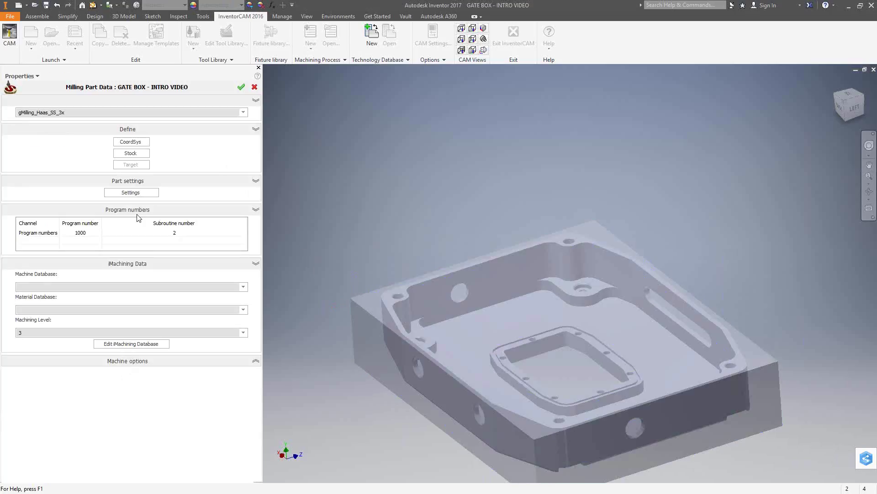
Redefine the CoordSys on the top face, origin at the model box corner, flipped around Z.
left_click(132, 141)
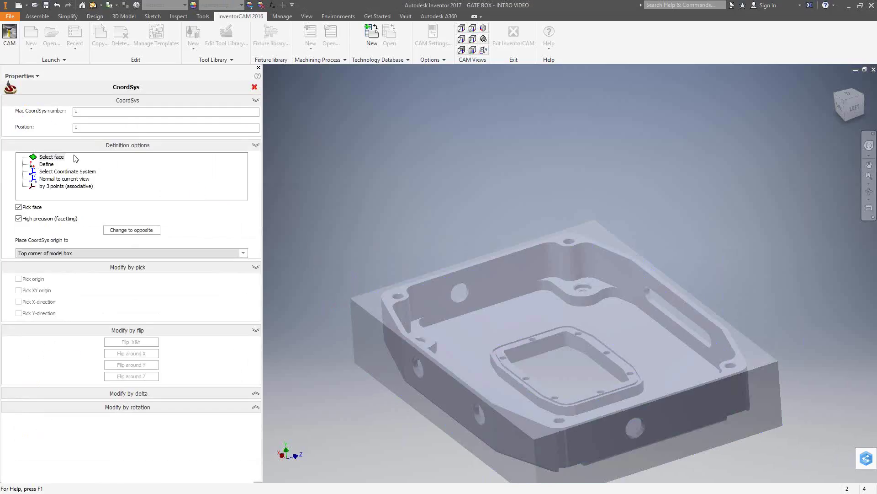
left_click(55, 157)
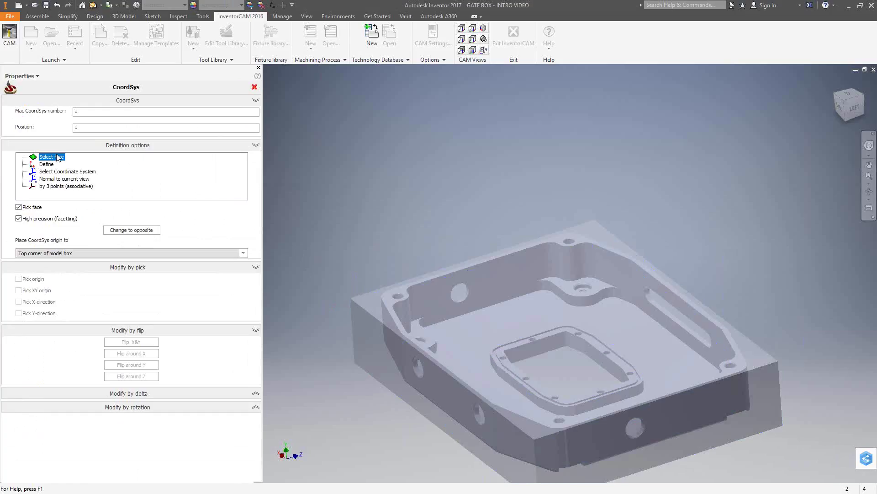
left_click(368, 302)
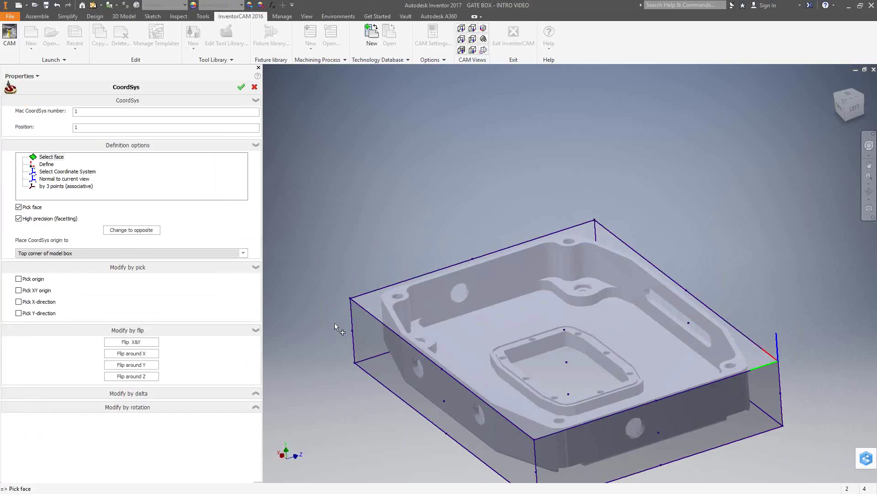
left_click(19, 279)
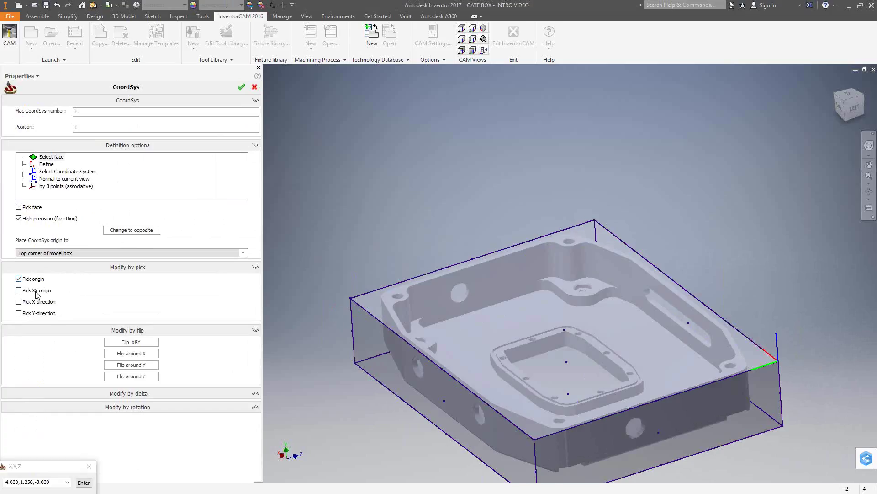
left_click(350, 302)
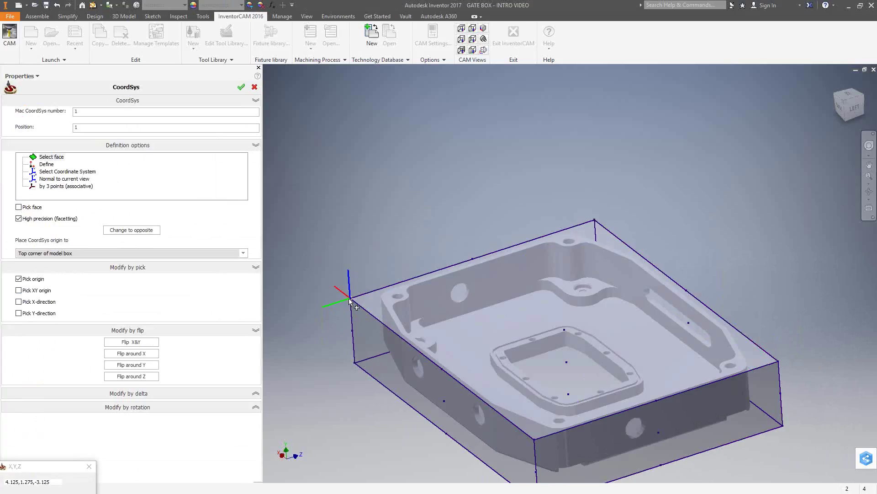
left_click(143, 377)
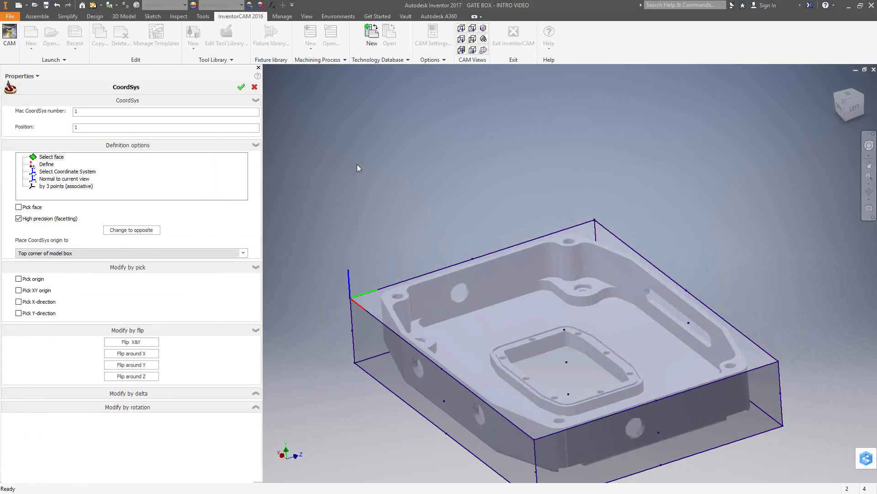
Confirm MAC 1 and its level values, close the Manager, then reopen it.
left_click(240, 87)
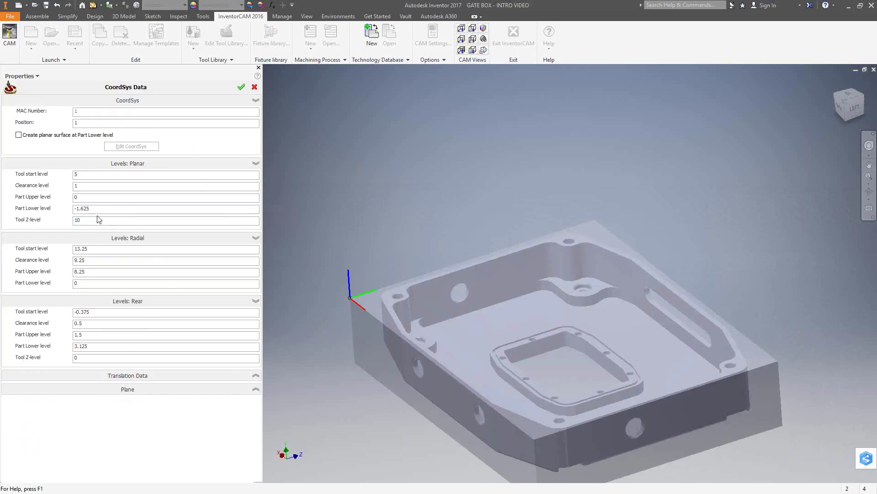
left_click(242, 86)
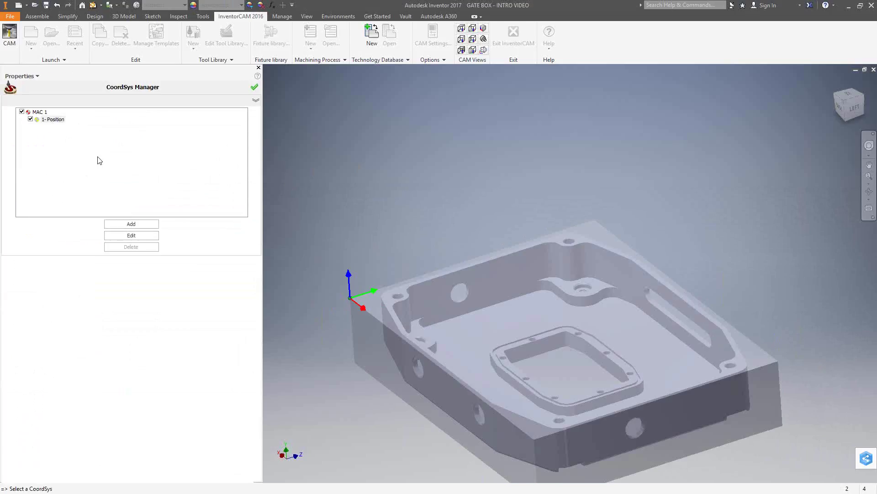
left_click(254, 87)
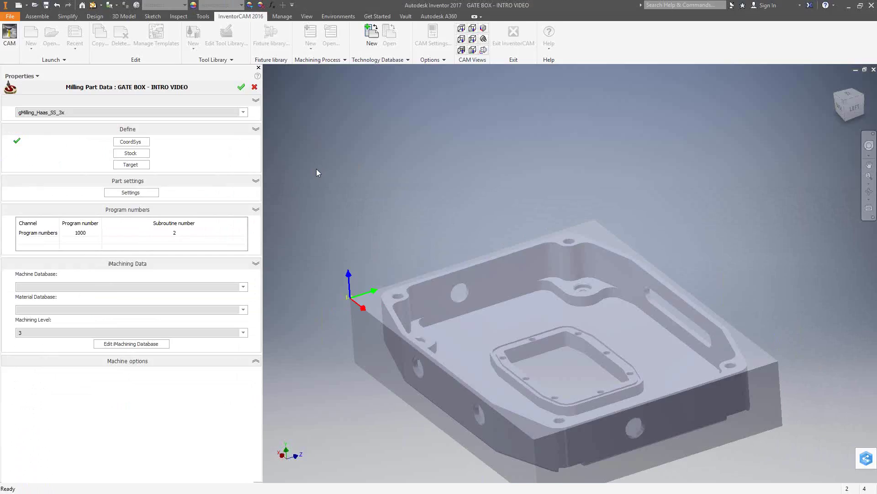
left_click(130, 142)
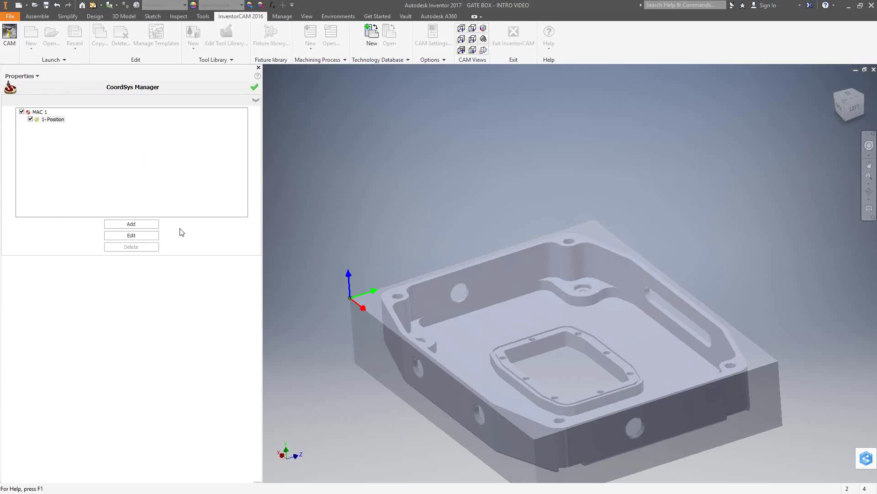
Add coordinate system MAC 2, position 1, on the part's bottom face and confirm it.
left_click(131, 224)
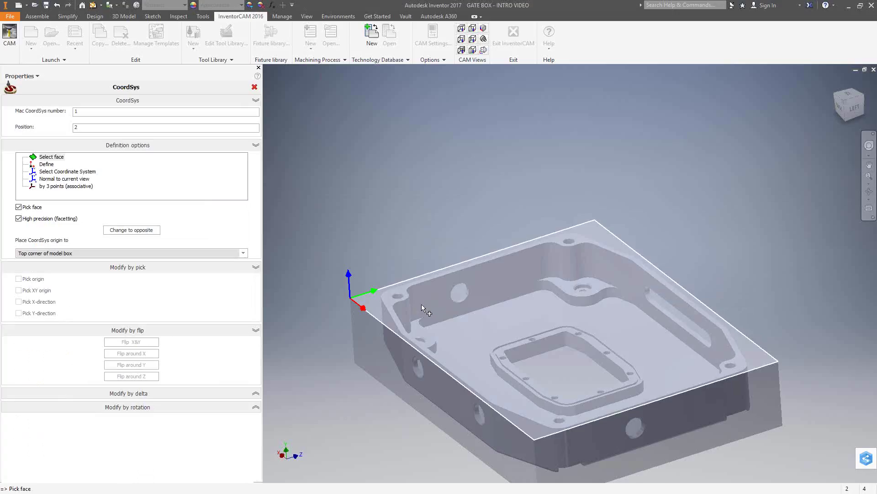
key("F4")
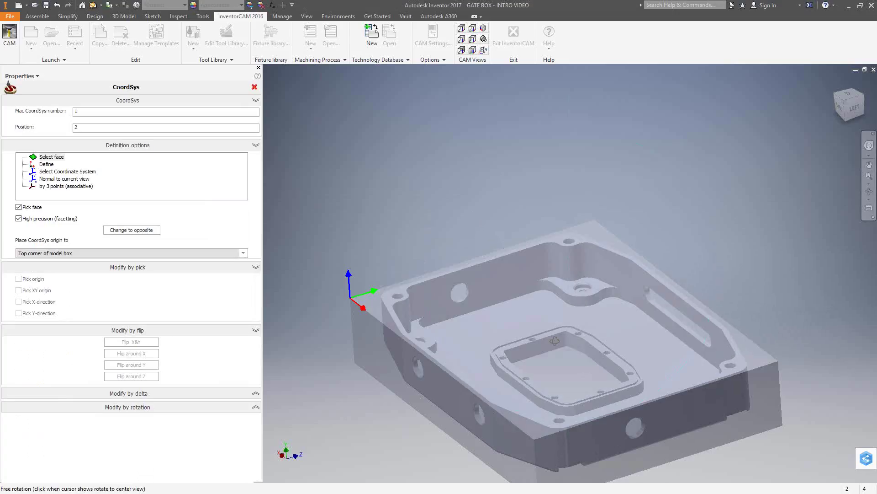
left_click_drag(554, 341, 538, 40)
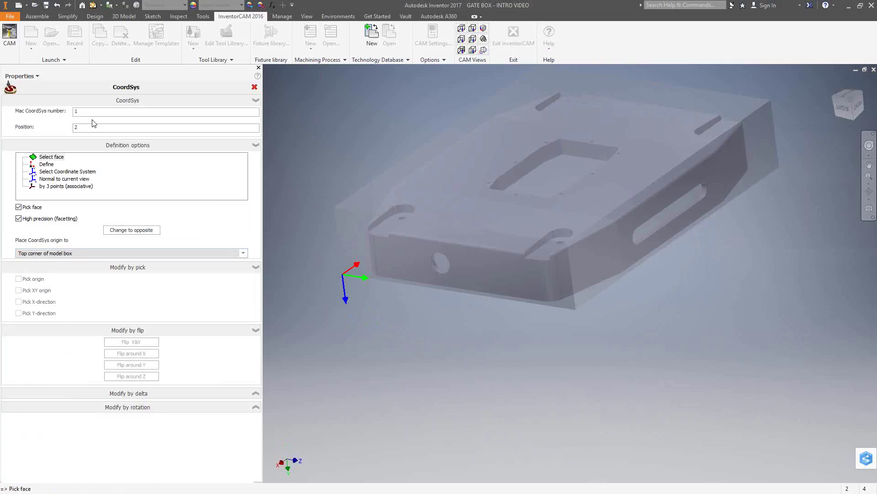
double_click(76, 112)
type("2")
left_click(87, 128)
left_click(51, 157)
left_click(363, 202)
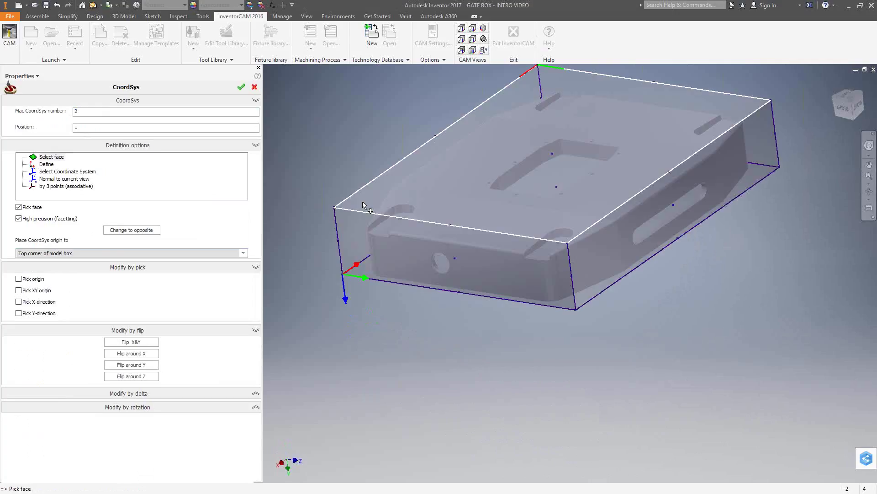
scroll(362, 201, "up", 3)
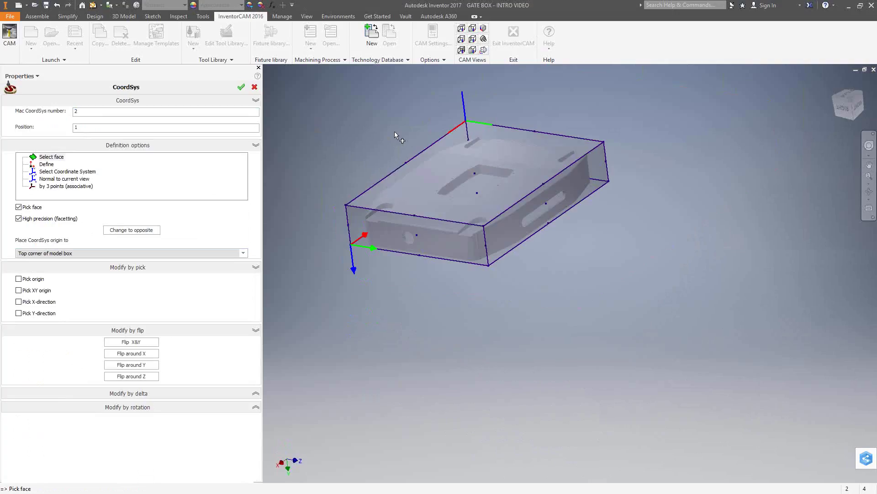
left_click(241, 87)
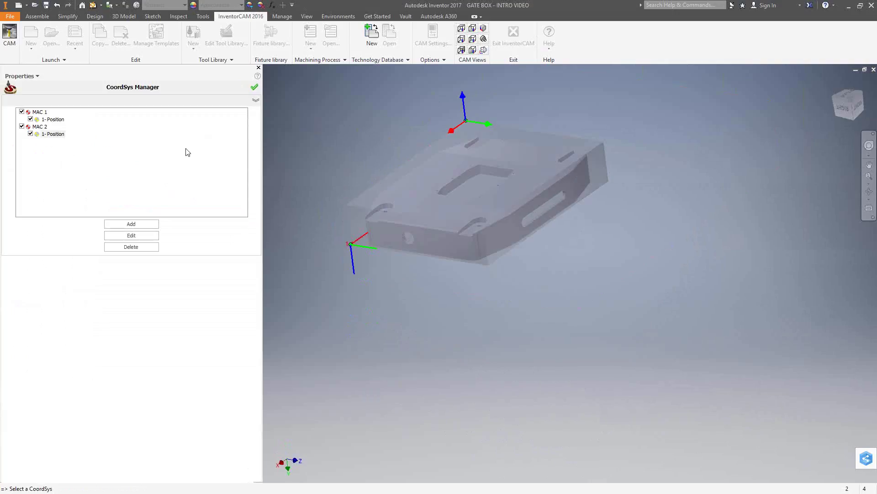
Accept both coordinate systems, start the Stock definition, and open its Defined by list.
left_click(254, 87)
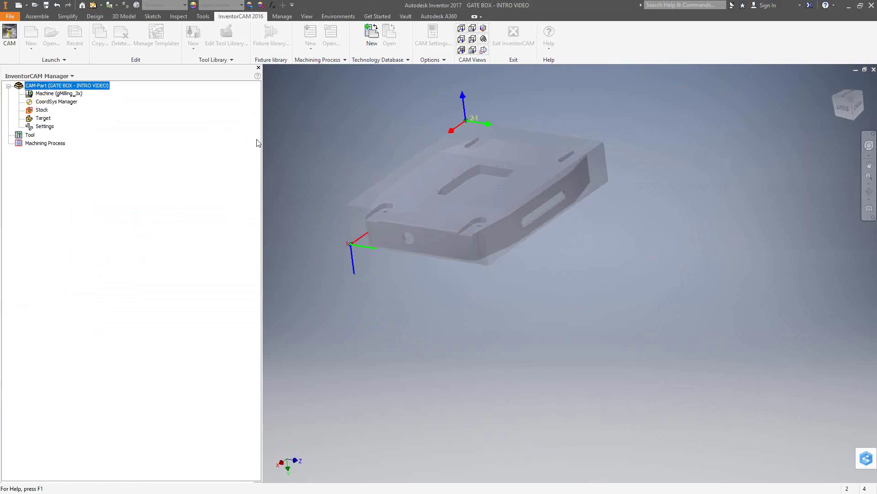
left_click(131, 154)
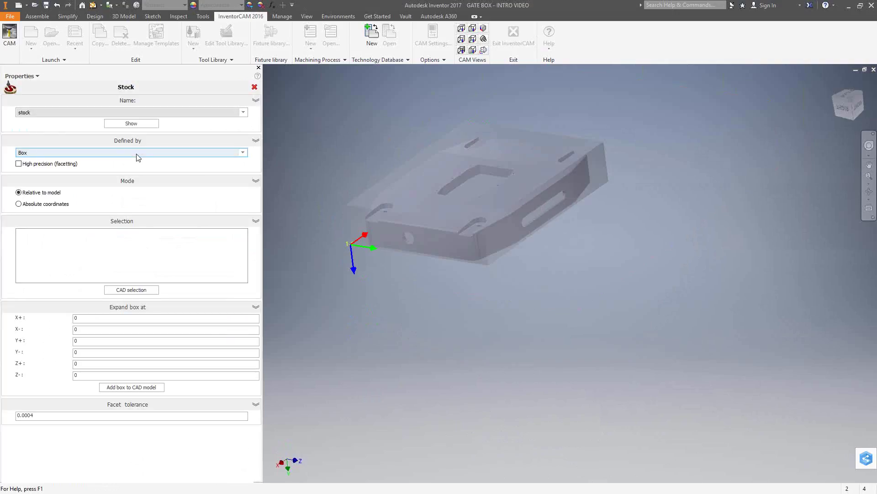
key("F4")
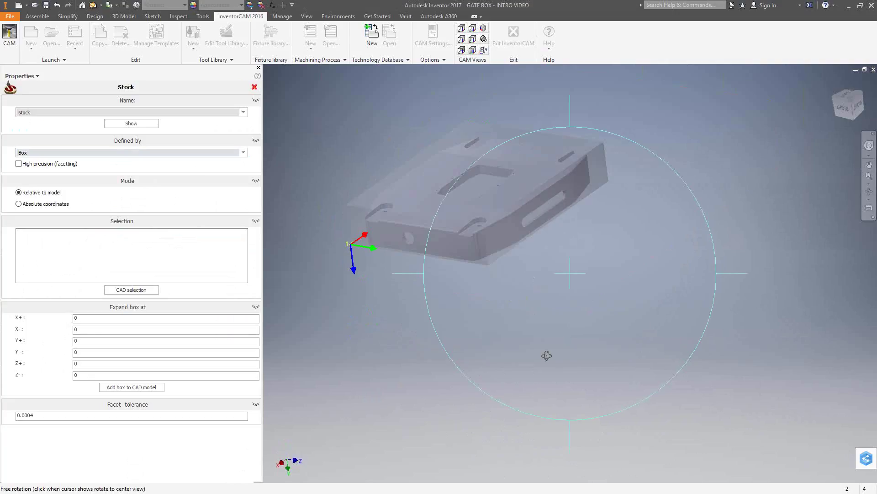
left_click_drag(546, 355, 576, 187)
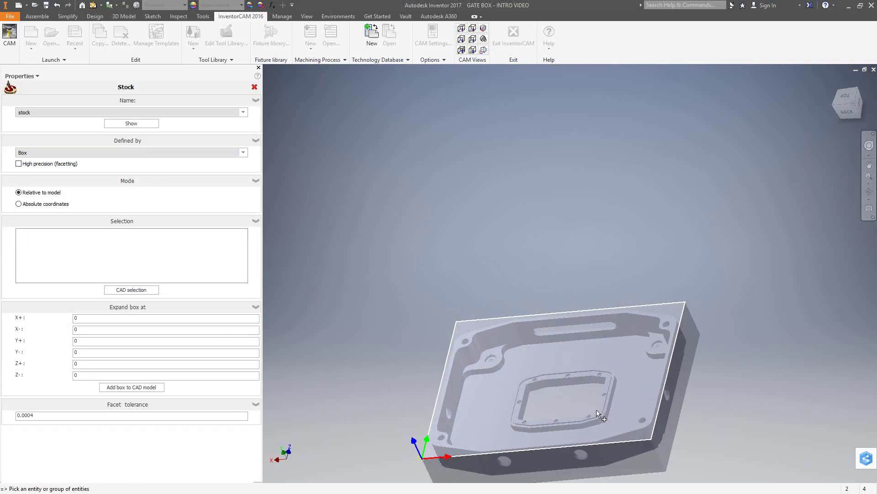
middle_click_drag(596, 410, 526, 289)
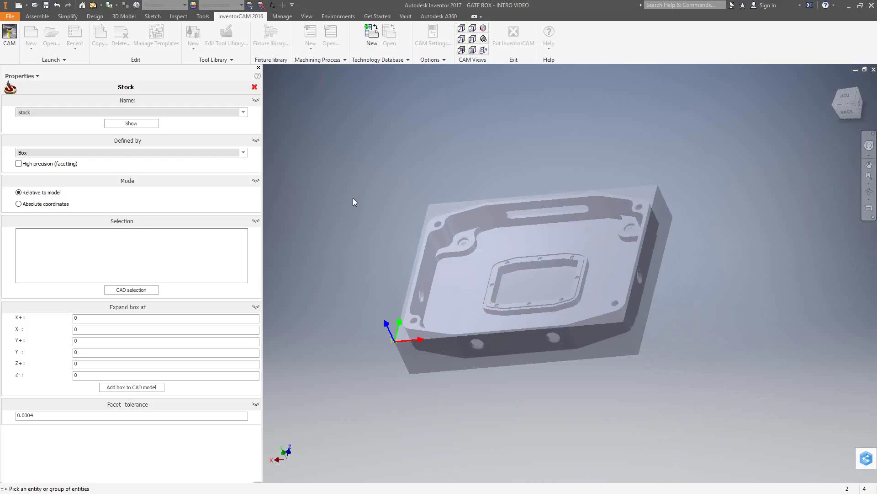
left_click(243, 152)
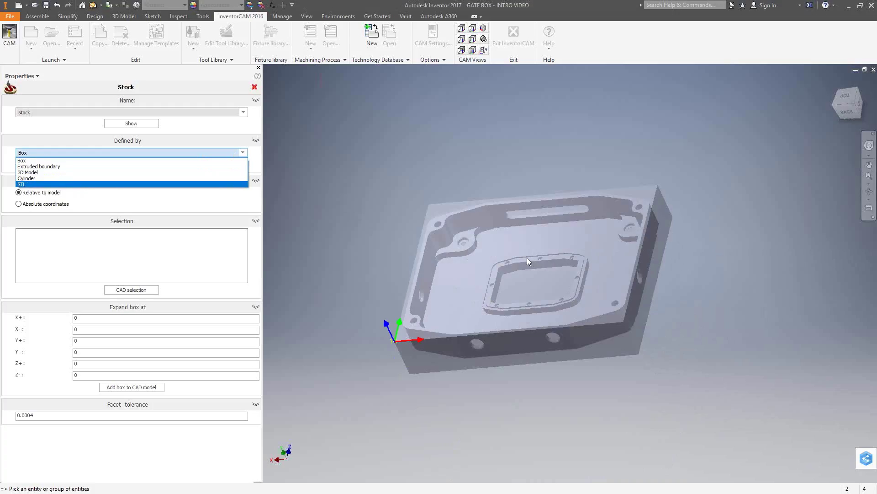
Define the stock as a Cylinder around the part's Solid 1.
left_click(44, 178)
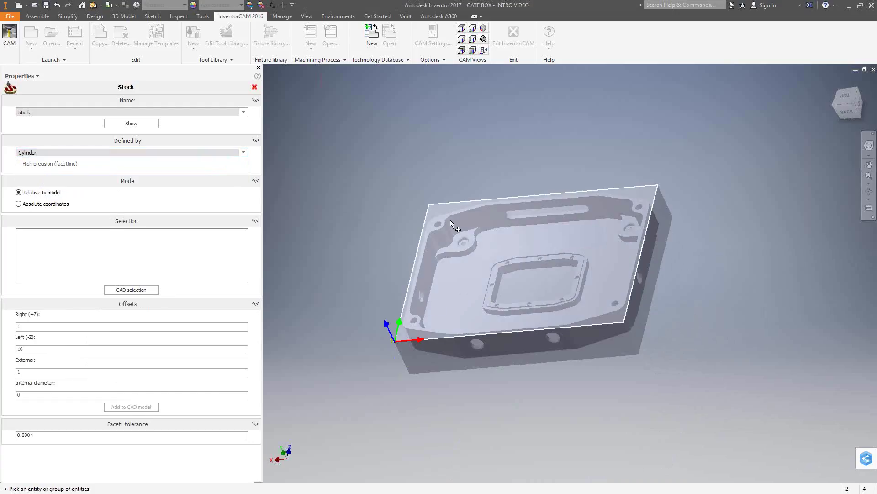
left_click(435, 210)
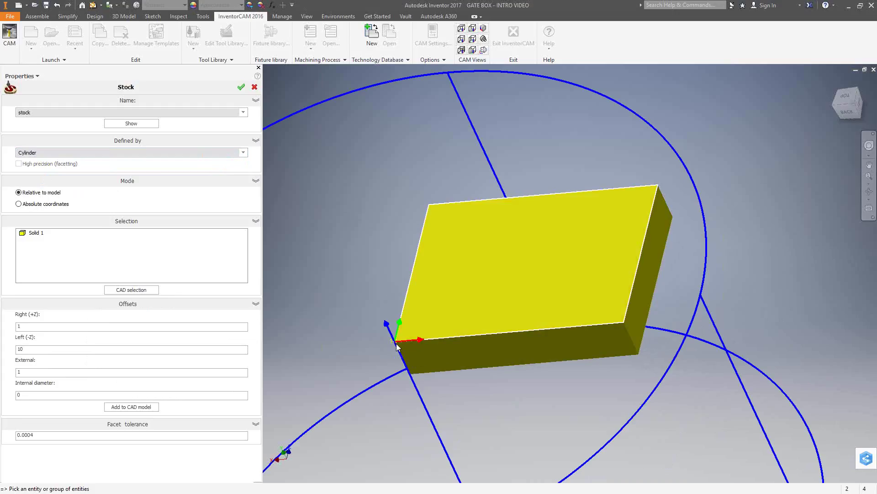
scroll(346, 269, "down", 3)
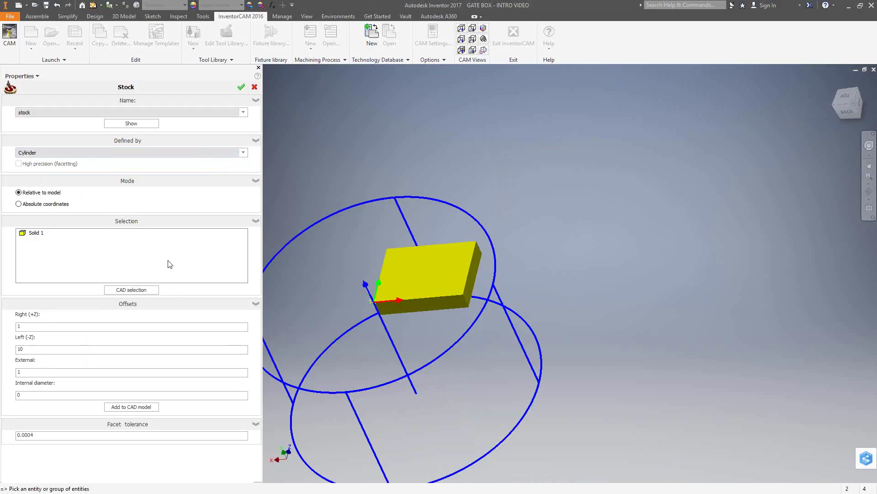
left_click(243, 152)
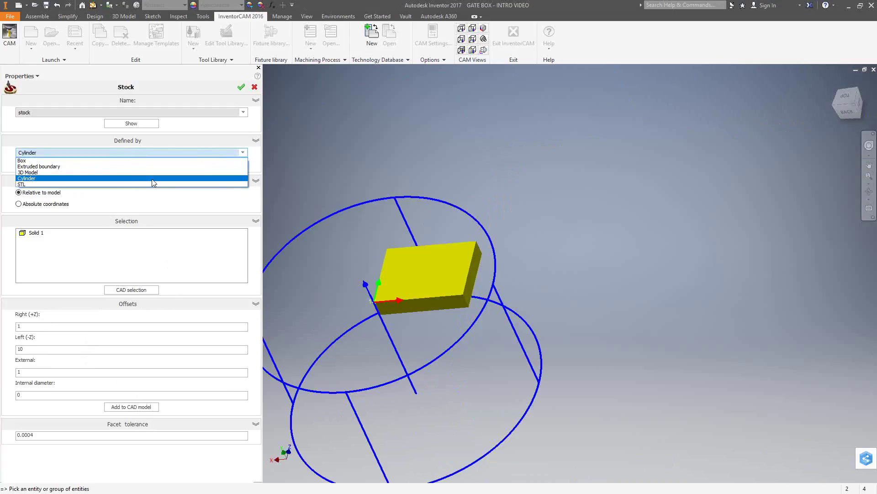
Switch the stock to Extruded boundary and chain the part's whole top boundary.
left_click(62, 170)
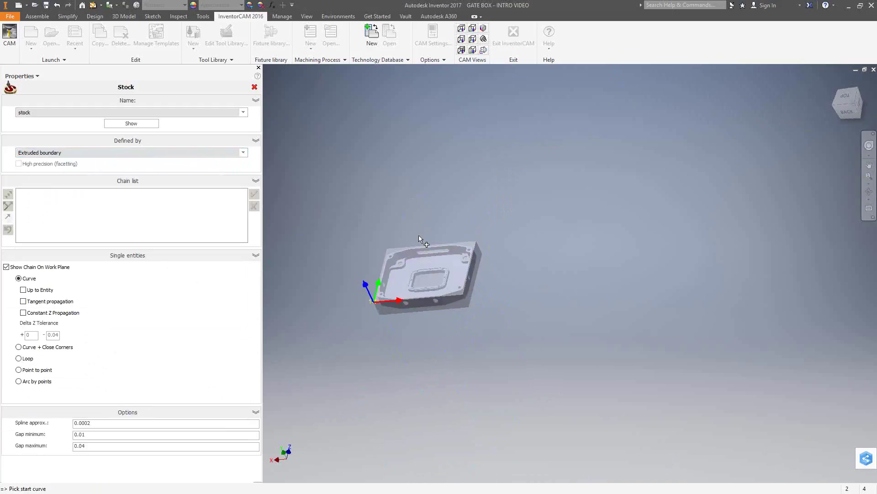
scroll(419, 235, "up", 3)
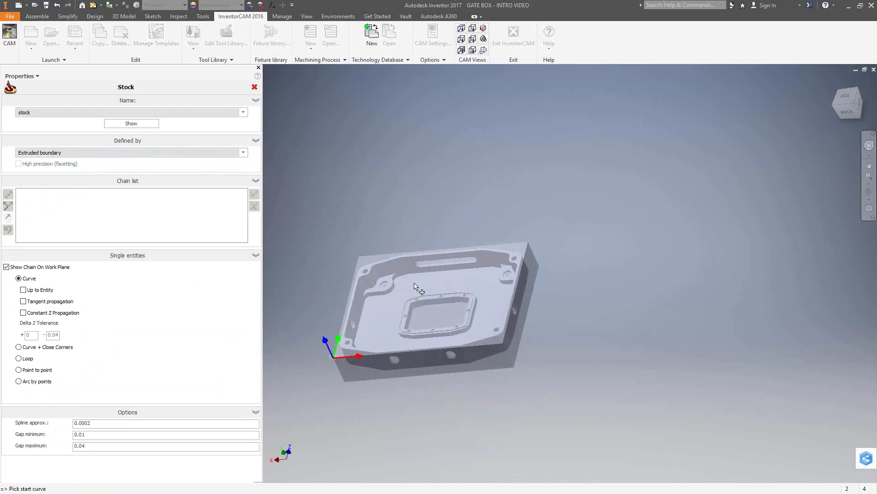
left_click(472, 252)
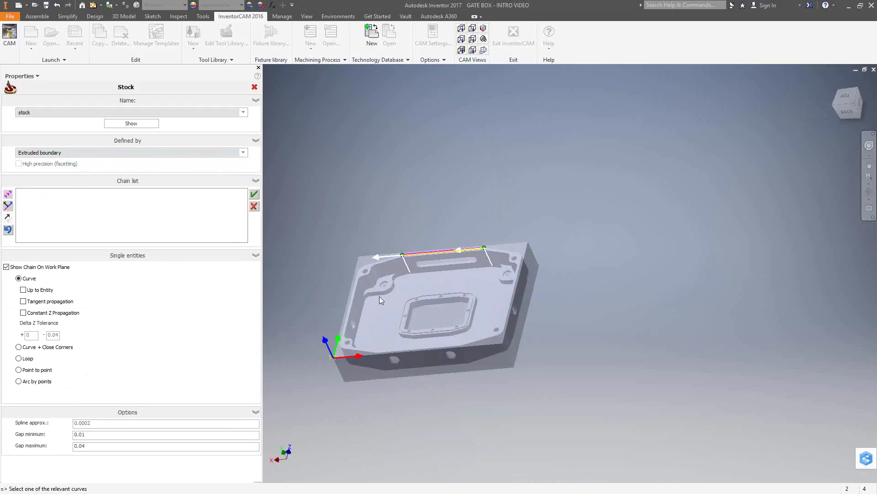
left_click(54, 314)
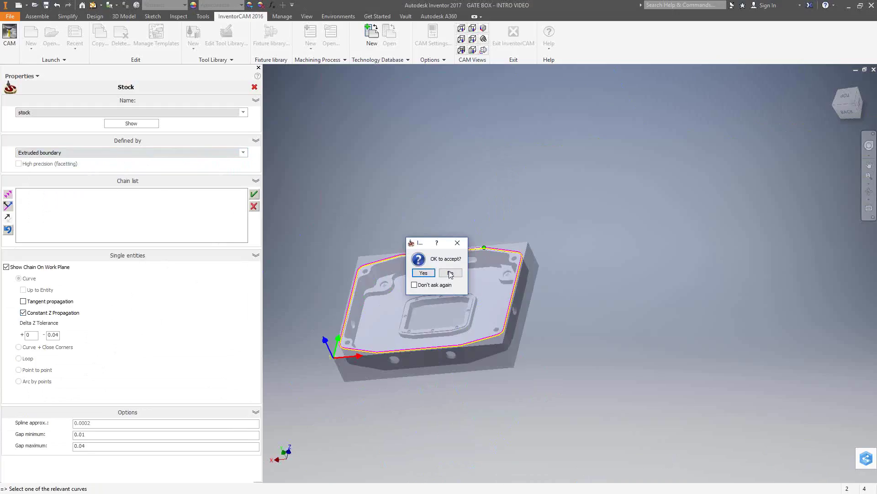
left_click(423, 274)
Preview the extruded stock, then change the stock definition to Box.
left_click(147, 123)
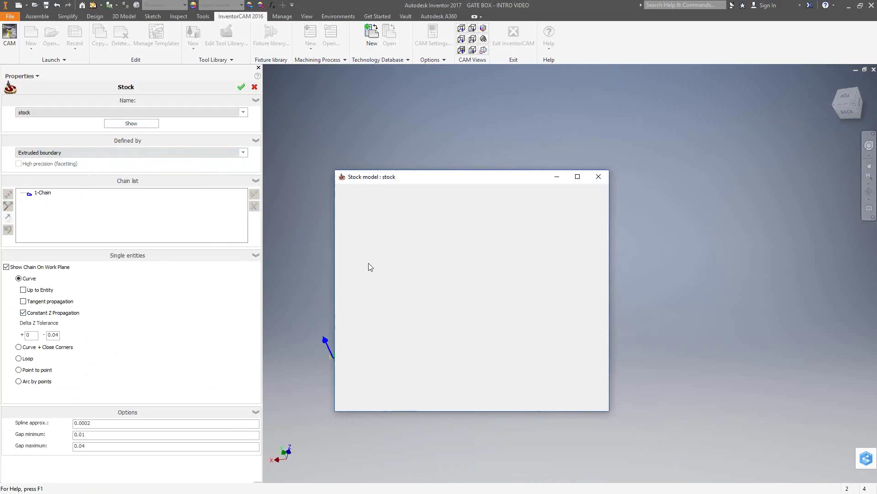
left_click_drag(454, 293, 446, 299)
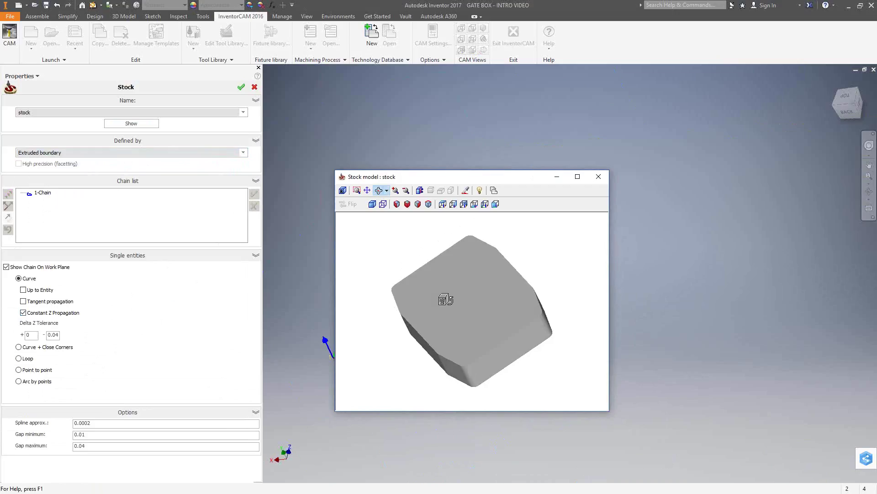
left_click(598, 176)
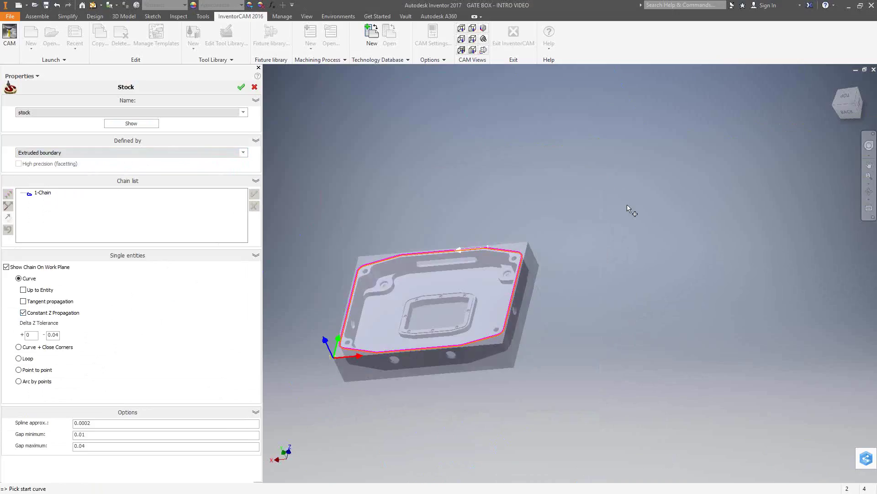
left_click(242, 153)
left_click(37, 160)
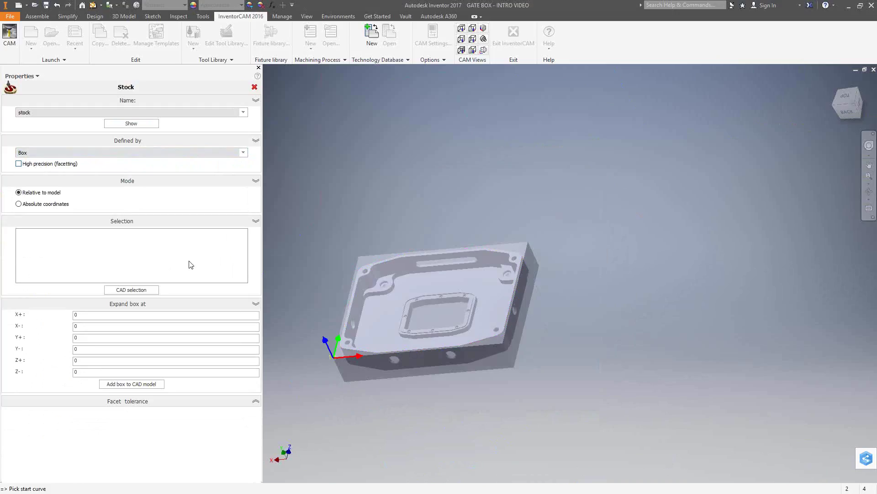
Pick the gate box solid (Solid 1) as the basis for the box stock.
right_click(389, 315)
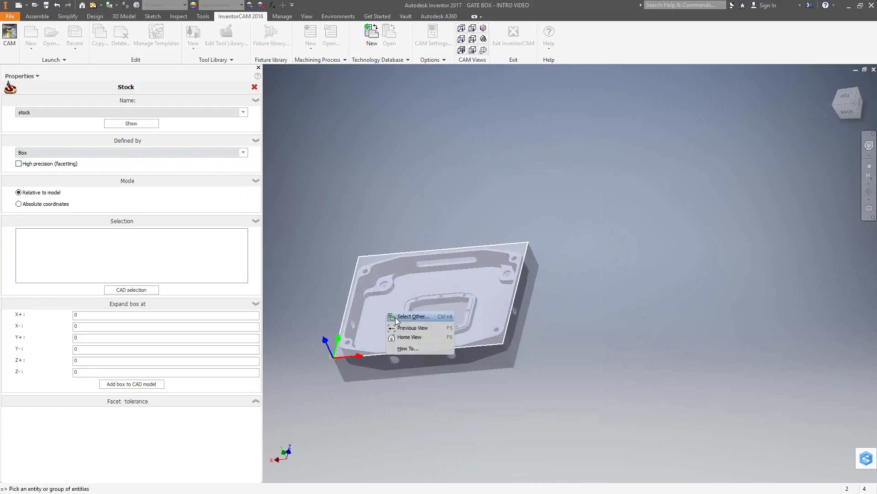
left_click(394, 317)
left_click(396, 318)
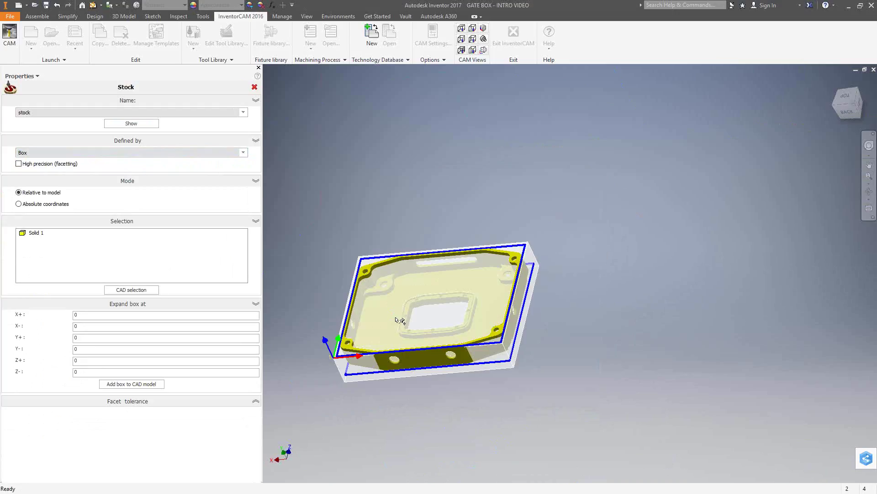
scroll(503, 311, "up", 10)
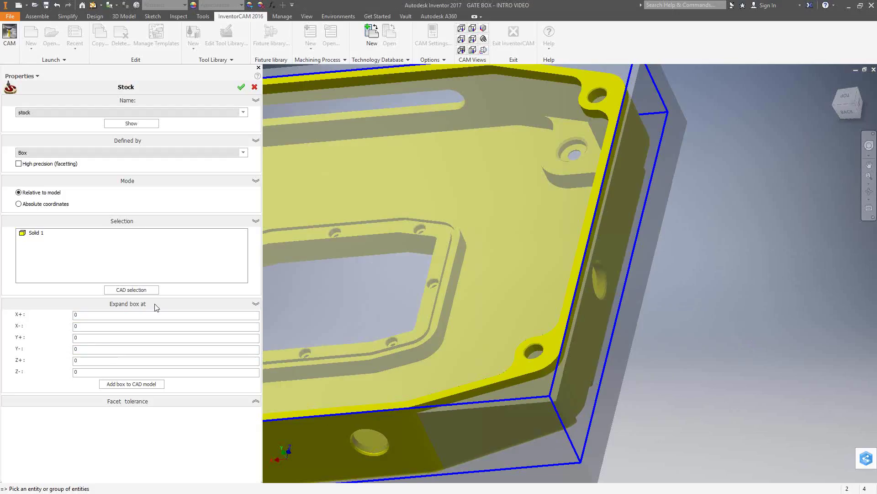
Enter an expansion of 1 for X+, X-, Y+ and Y-.
left_click(107, 316)
type("1")
key("Tab")
type("1")
key("Tab")
type("1")
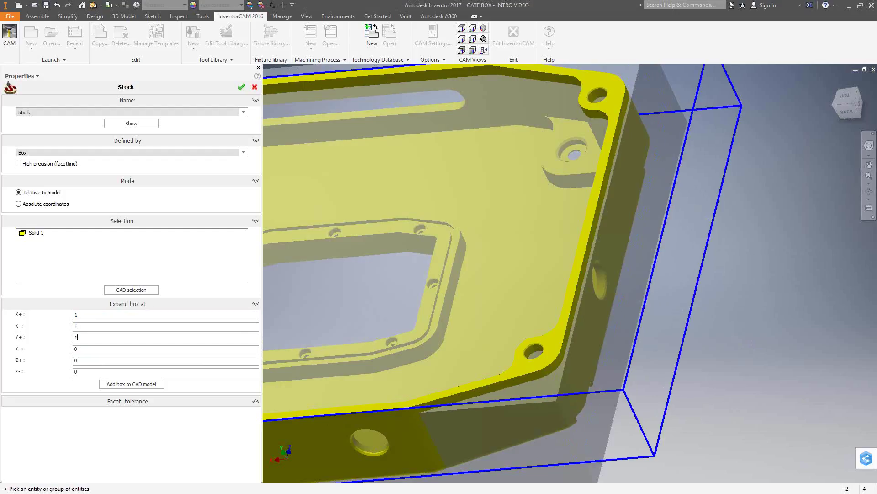
key("Tab")
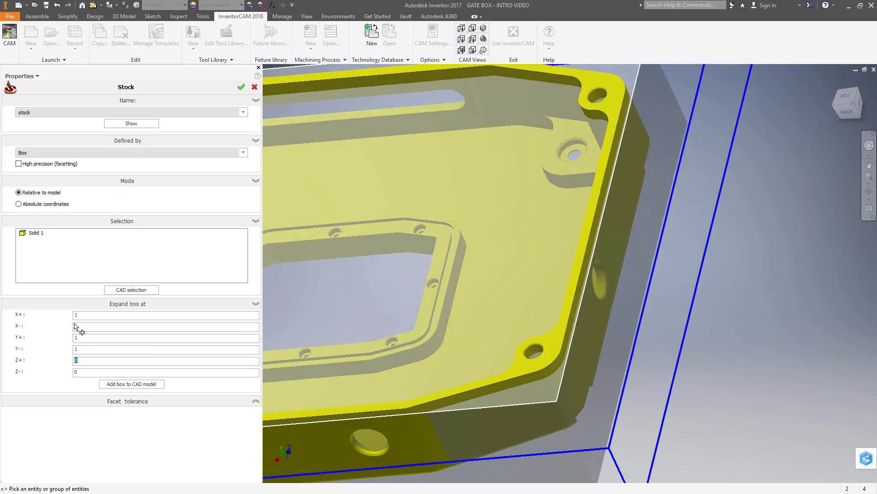
scroll(626, 331, "down", 5)
scroll(626, 331, "up", 3)
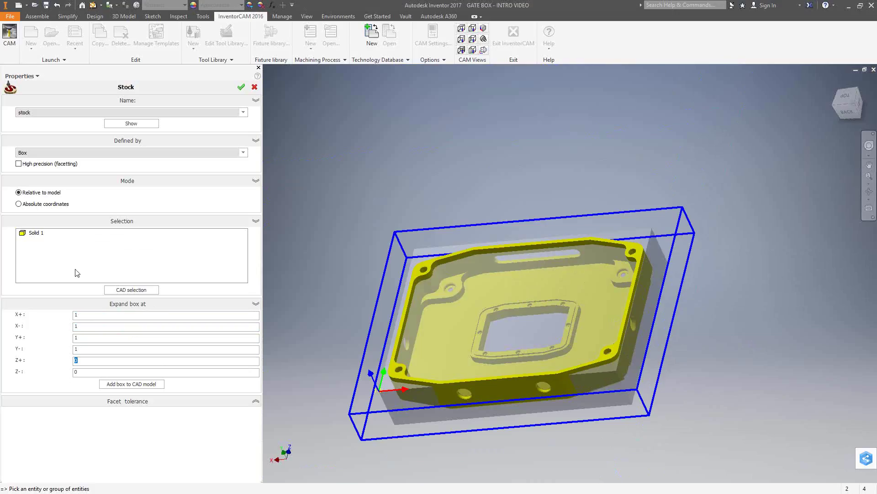
Switch the box stock to absolute coordinates taken from the model's extents.
left_click(39, 203)
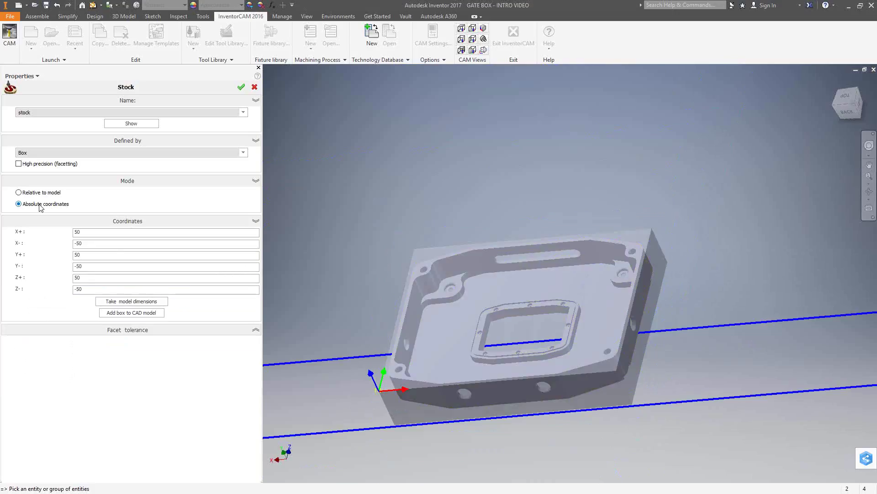
double_click(85, 232)
left_click(146, 304)
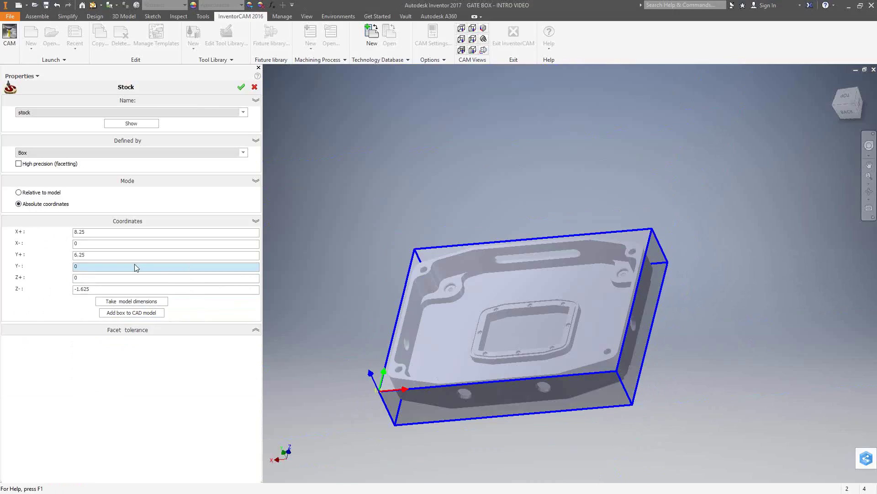
Widen X+ from 8.25 to 10 and Y+ from 6.25 to 10.
double_click(87, 232)
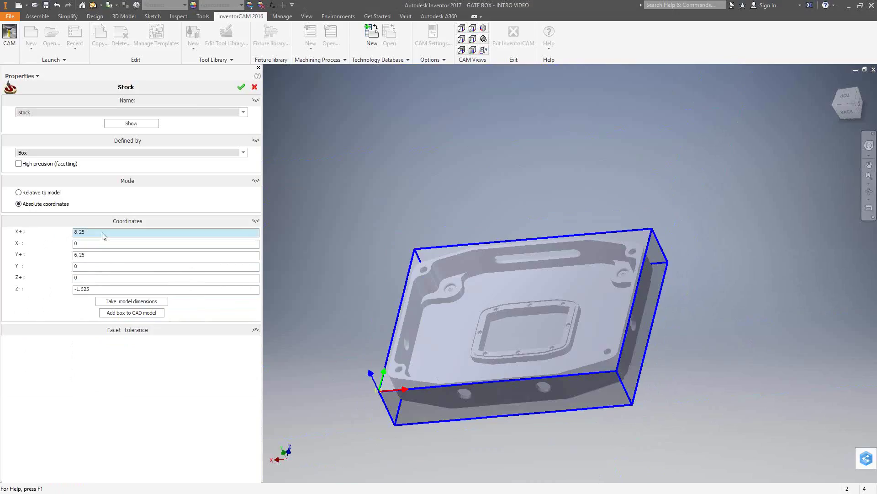
type("10")
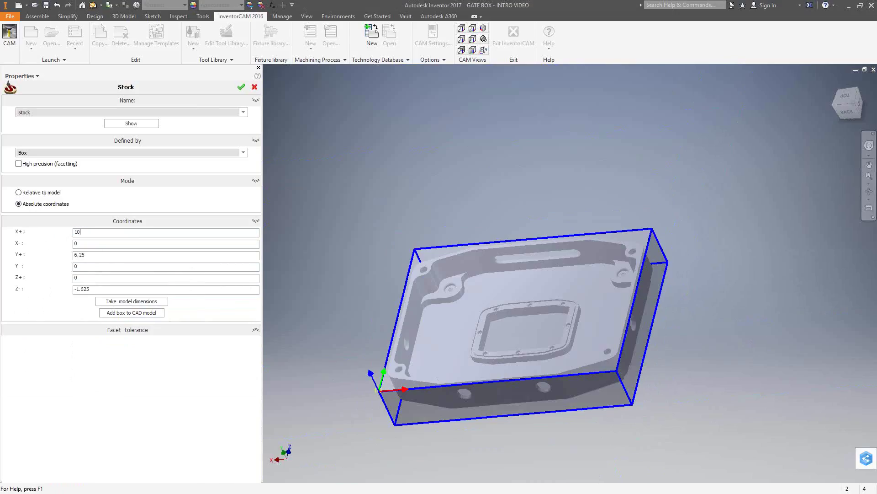
left_click(100, 245)
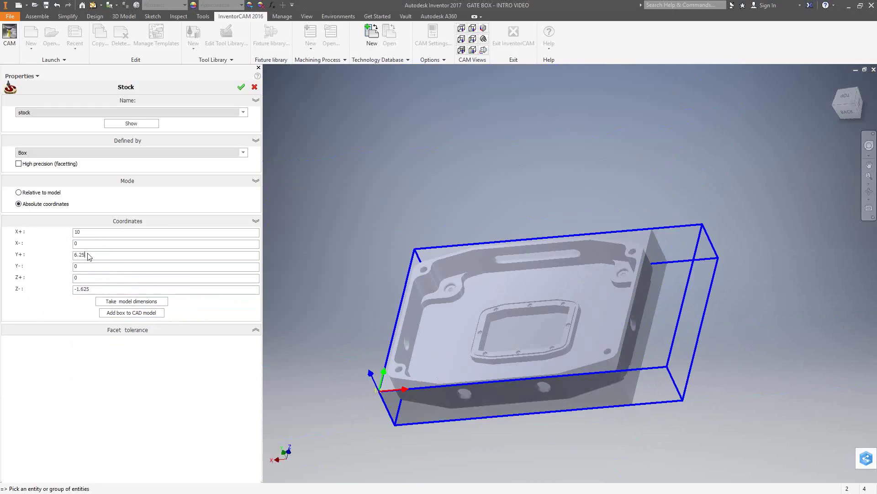
key("Tab")
type("10")
left_click(91, 268)
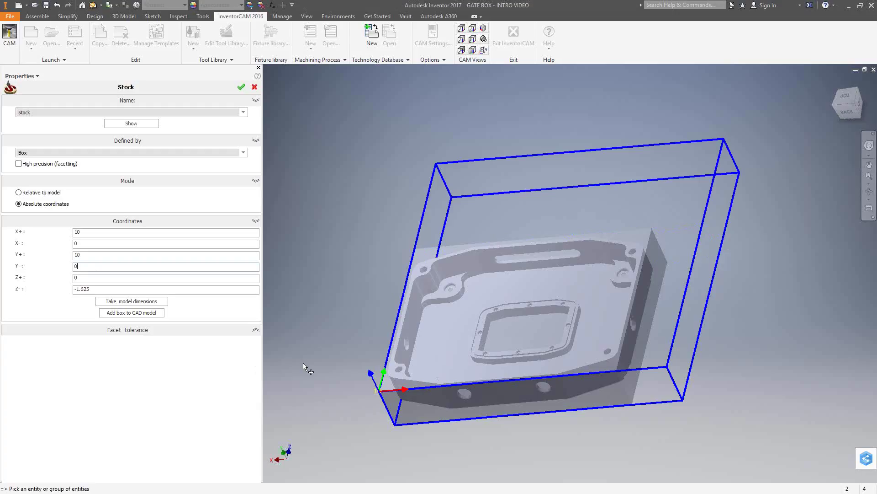
Define the stock by 3D Model using the block (Solid 1) and confirm it.
left_click(244, 156)
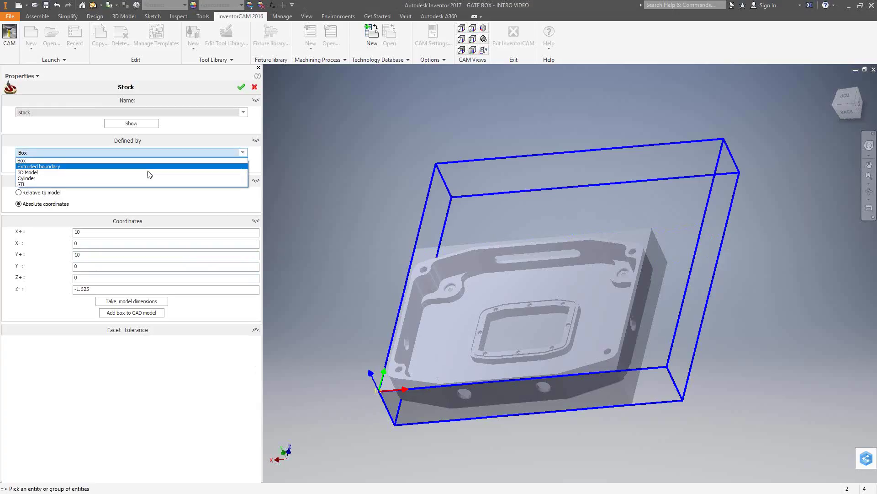
left_click(49, 172)
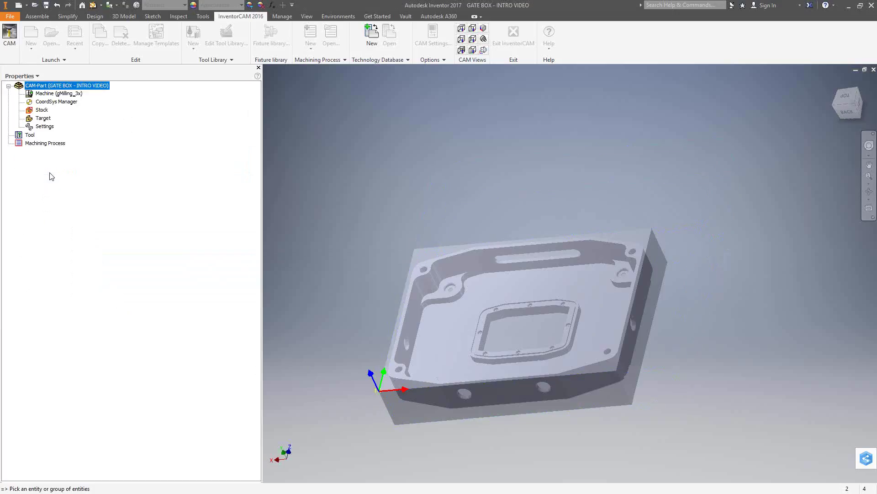
left_click(660, 255)
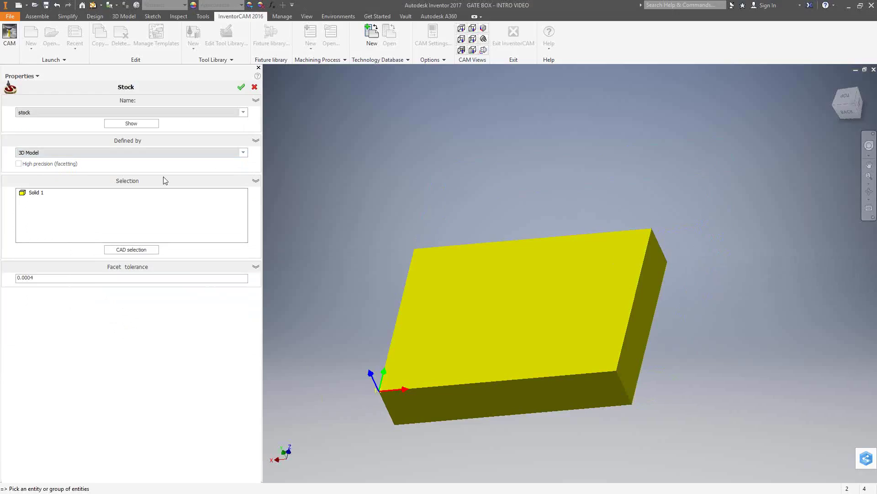
left_click(241, 87)
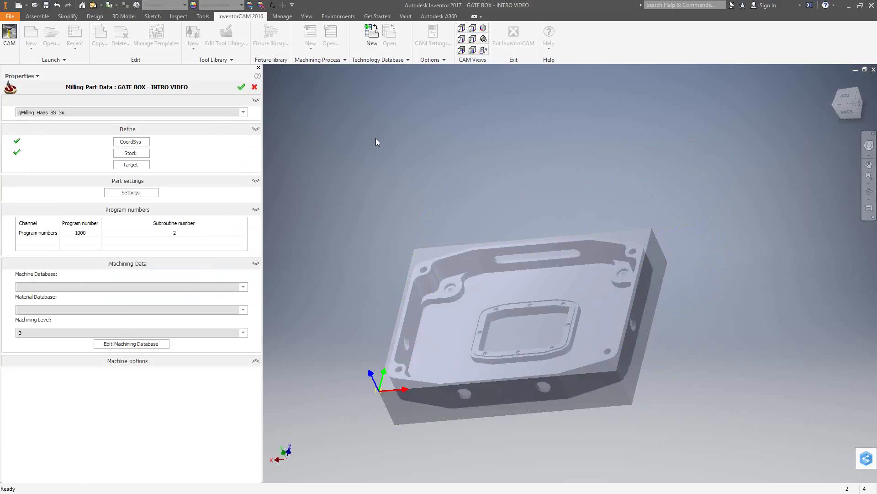
Pick the gate box solid (Solid 1) as the machining target.
left_click(139, 166)
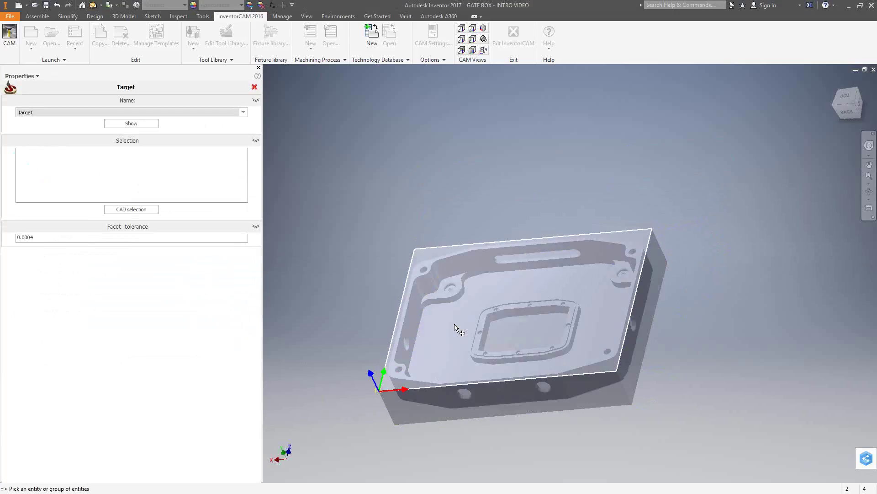
right_click(451, 322)
left_click(461, 326)
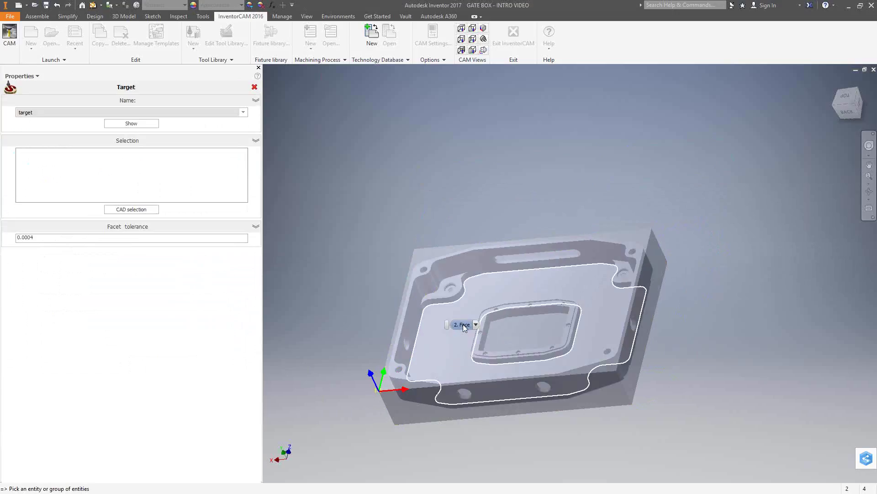
left_click(462, 324)
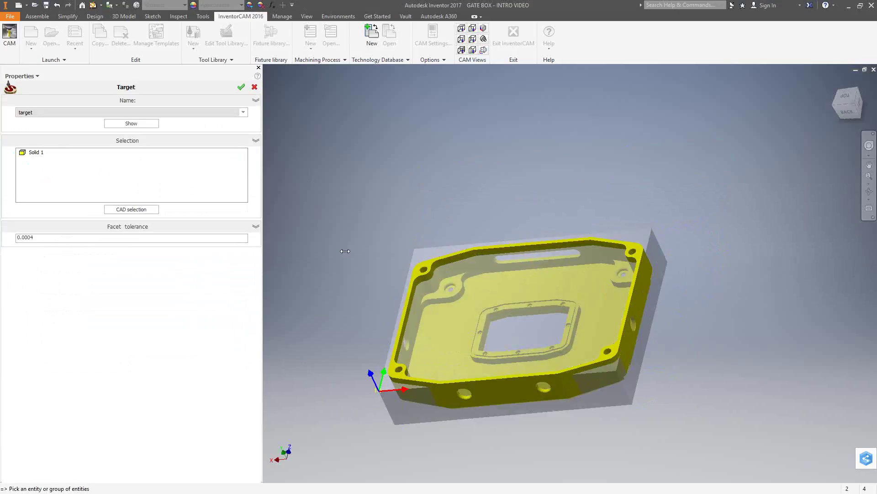
Preview the target model, rotating it to inspect, then close the viewer.
left_click(138, 125)
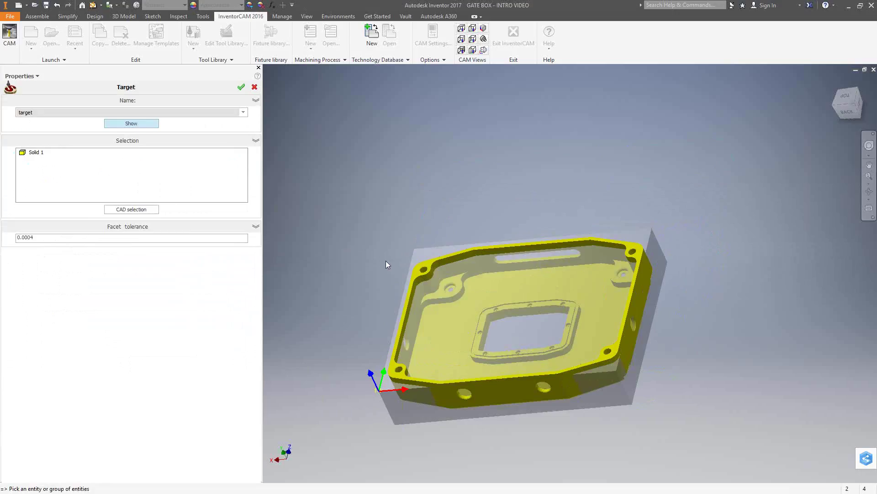
left_click_drag(382, 255, 484, 307)
left_click(599, 176)
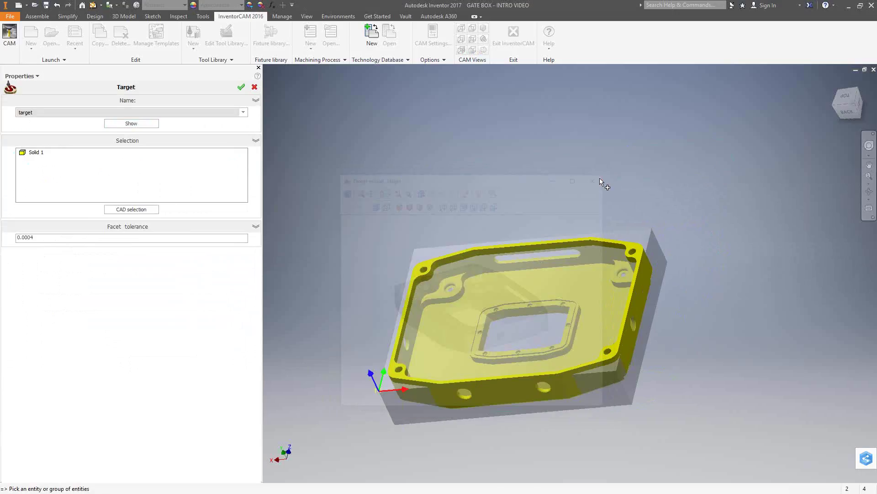
left_click(242, 87)
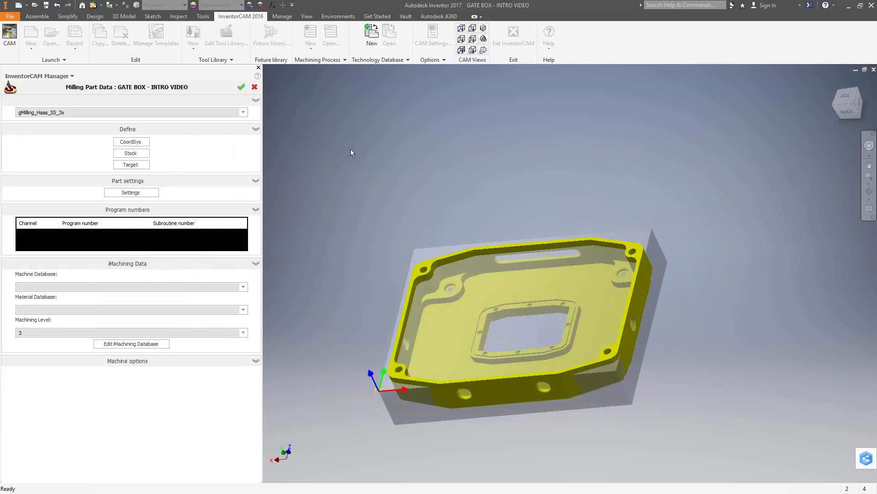